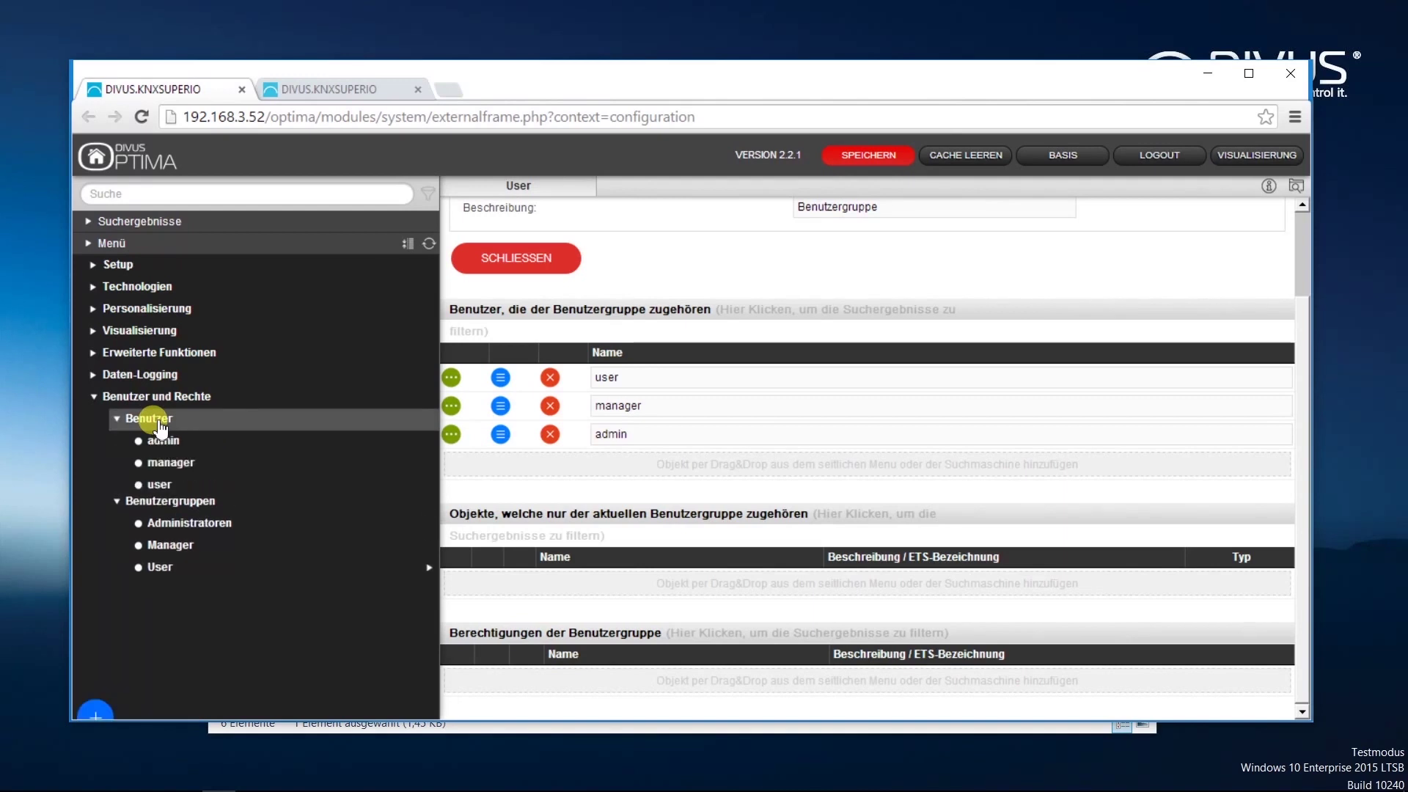
- Create two new user groups under Benutzergruppen
{"action": "left_click", "coordinate": [165, 442]}
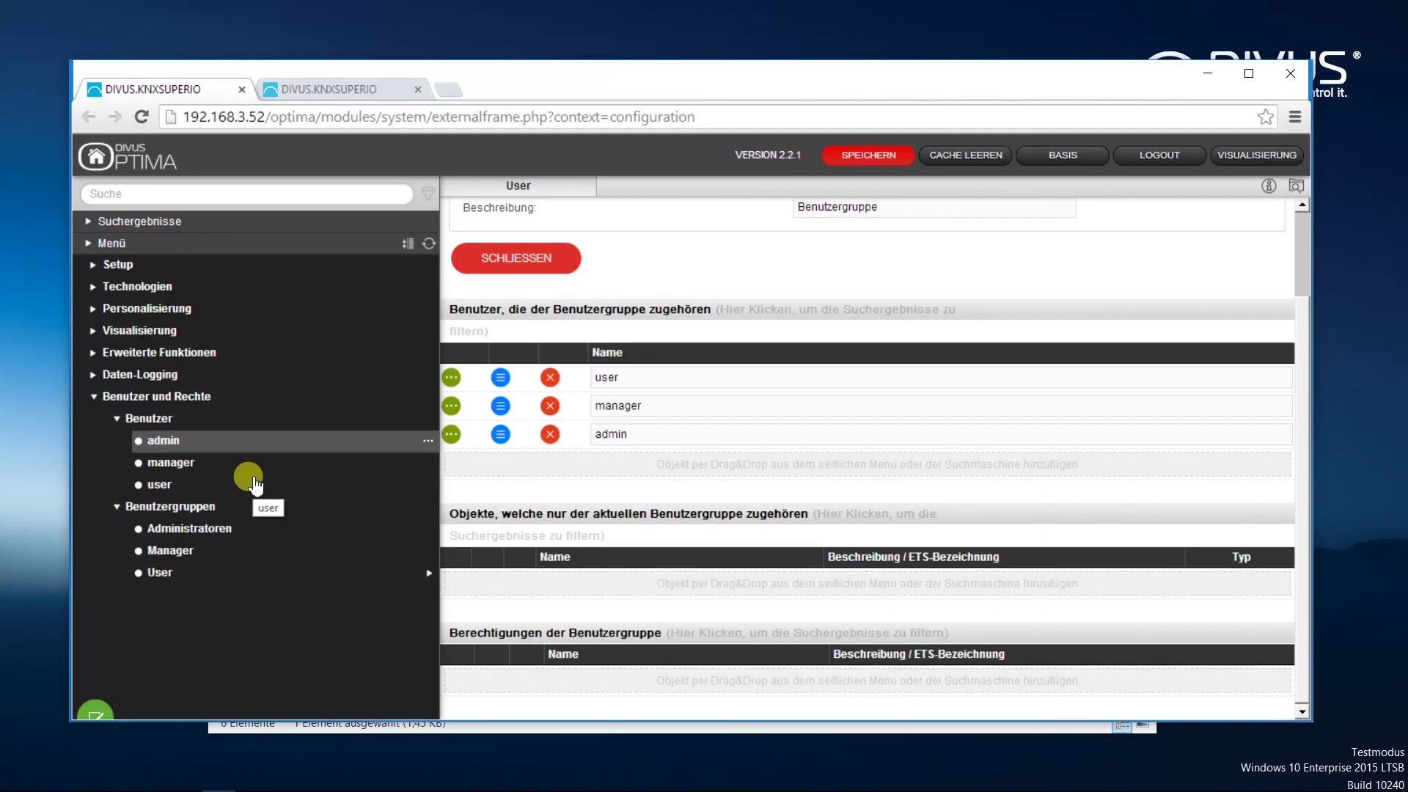
{"action": "left_click", "coordinate": [115, 505]}
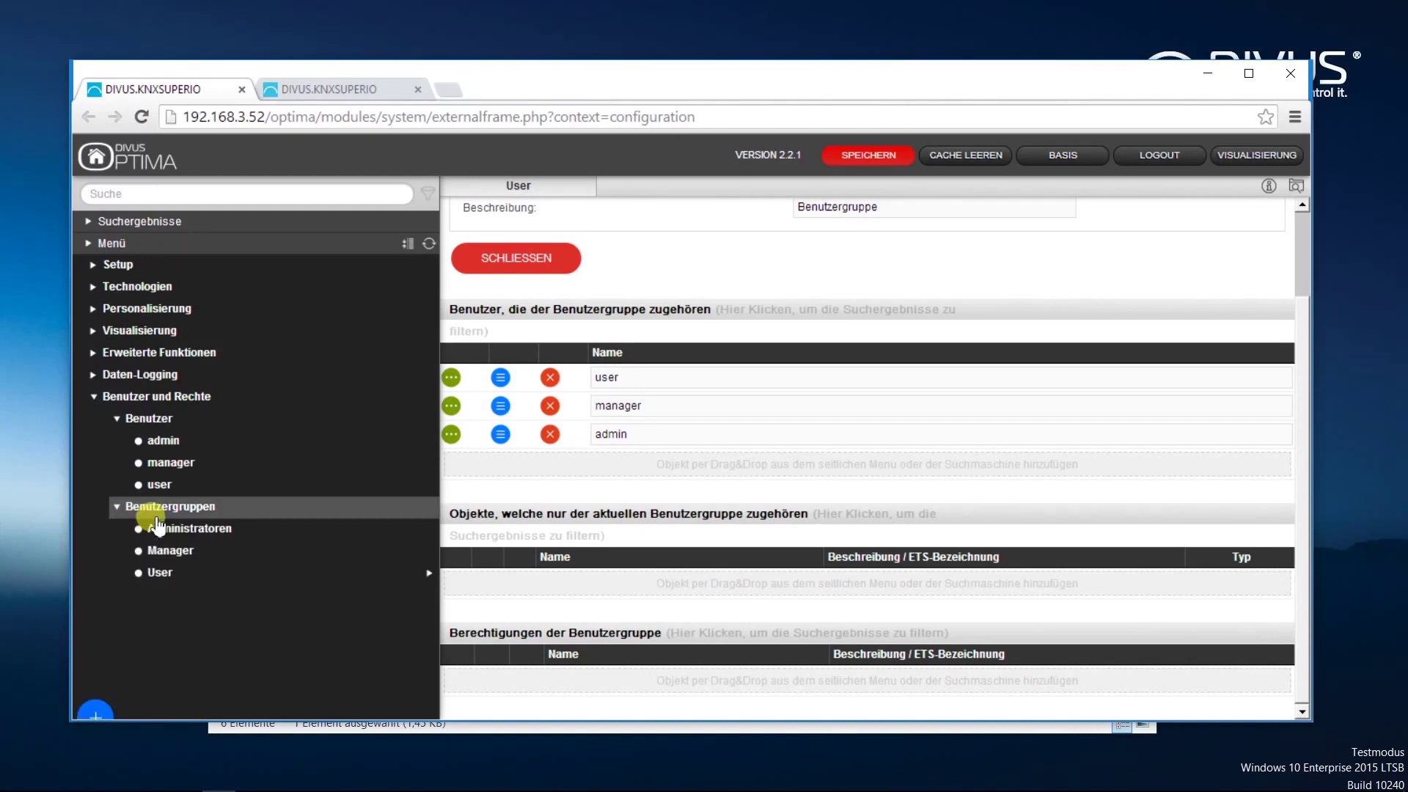
{"action": "left_click", "coordinate": [97, 710]}
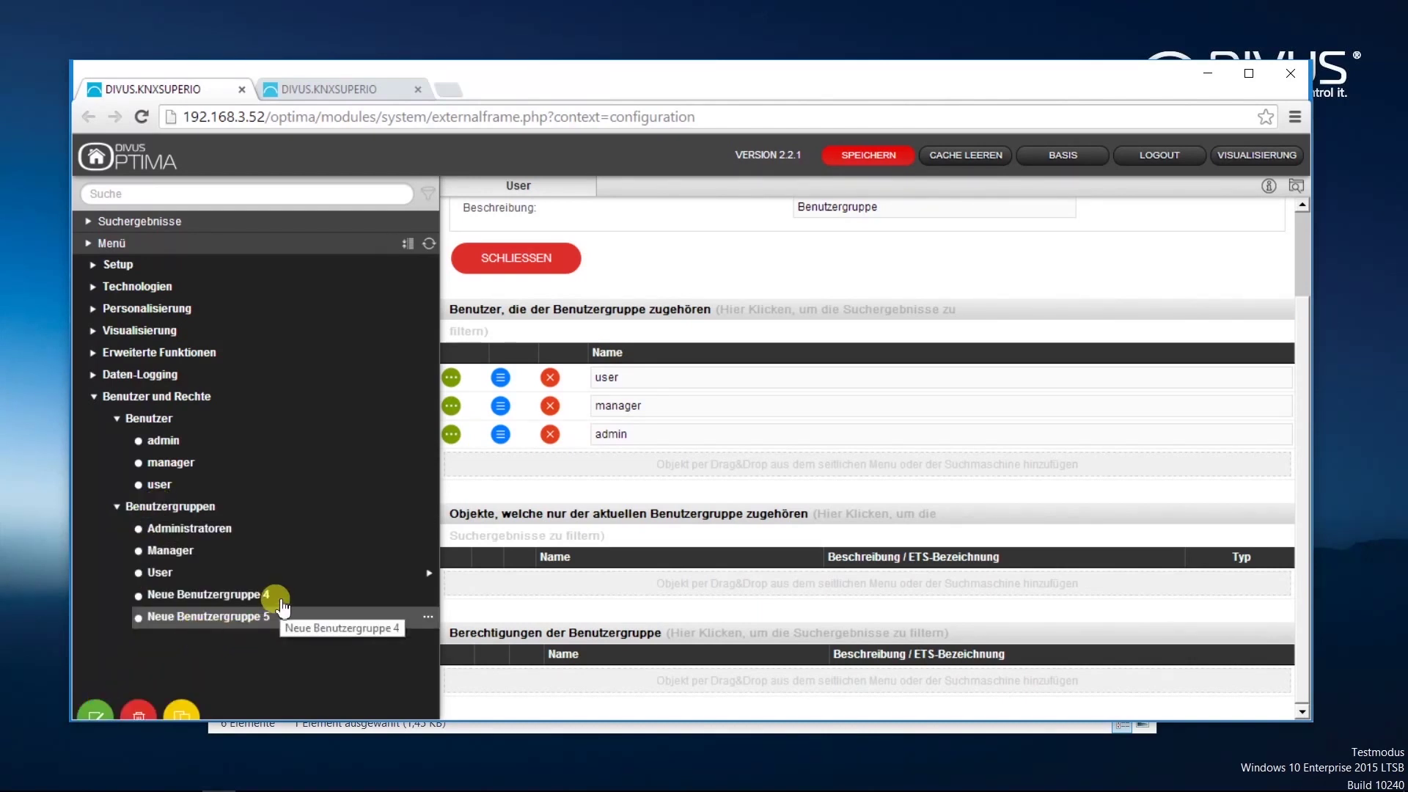
- Rename the first new user group, Neue Benutzergruppe 4, to BG A
{"action": "left_click", "coordinate": [430, 595]}
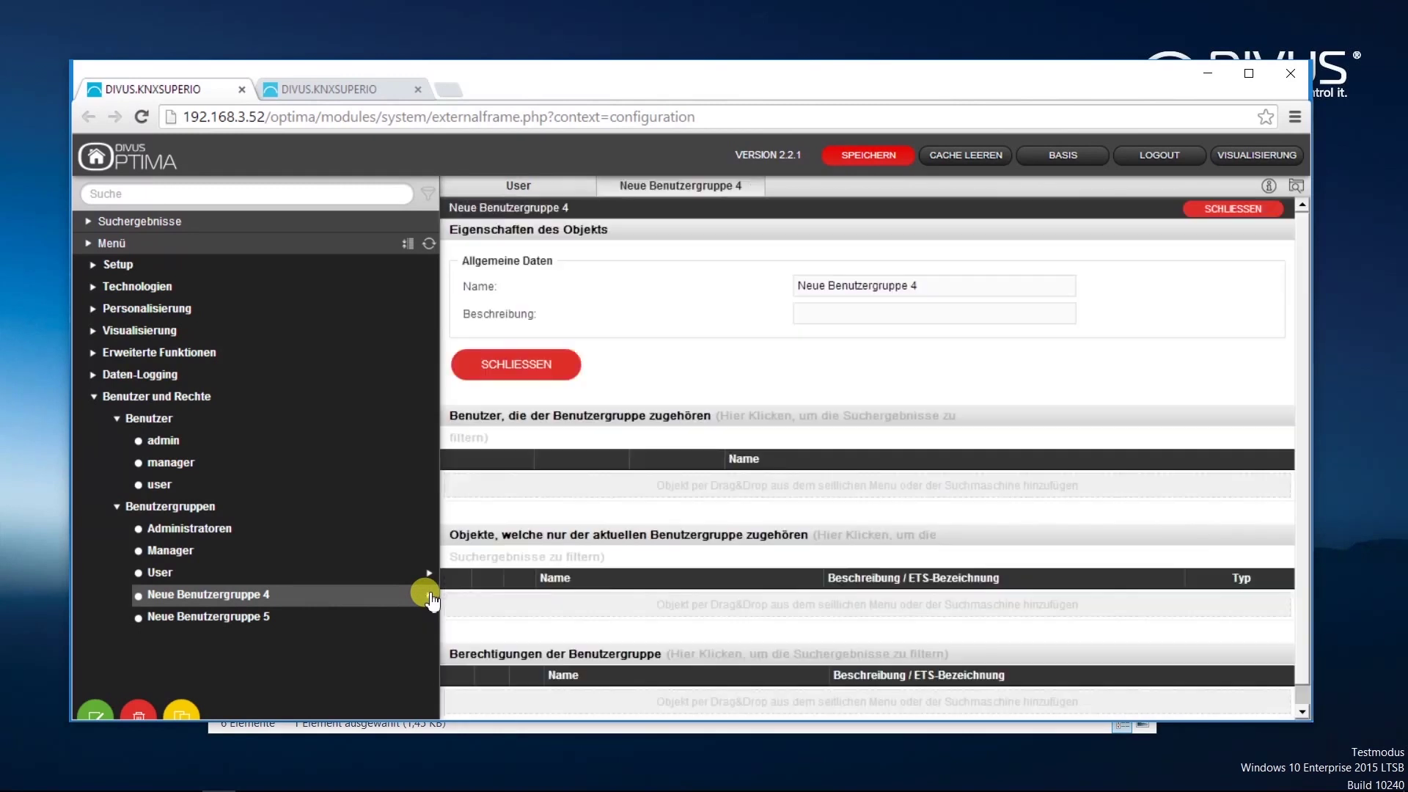
{"action": "left_click_drag", "start_coordinate": [929, 287], "coordinate": [527, 223]}
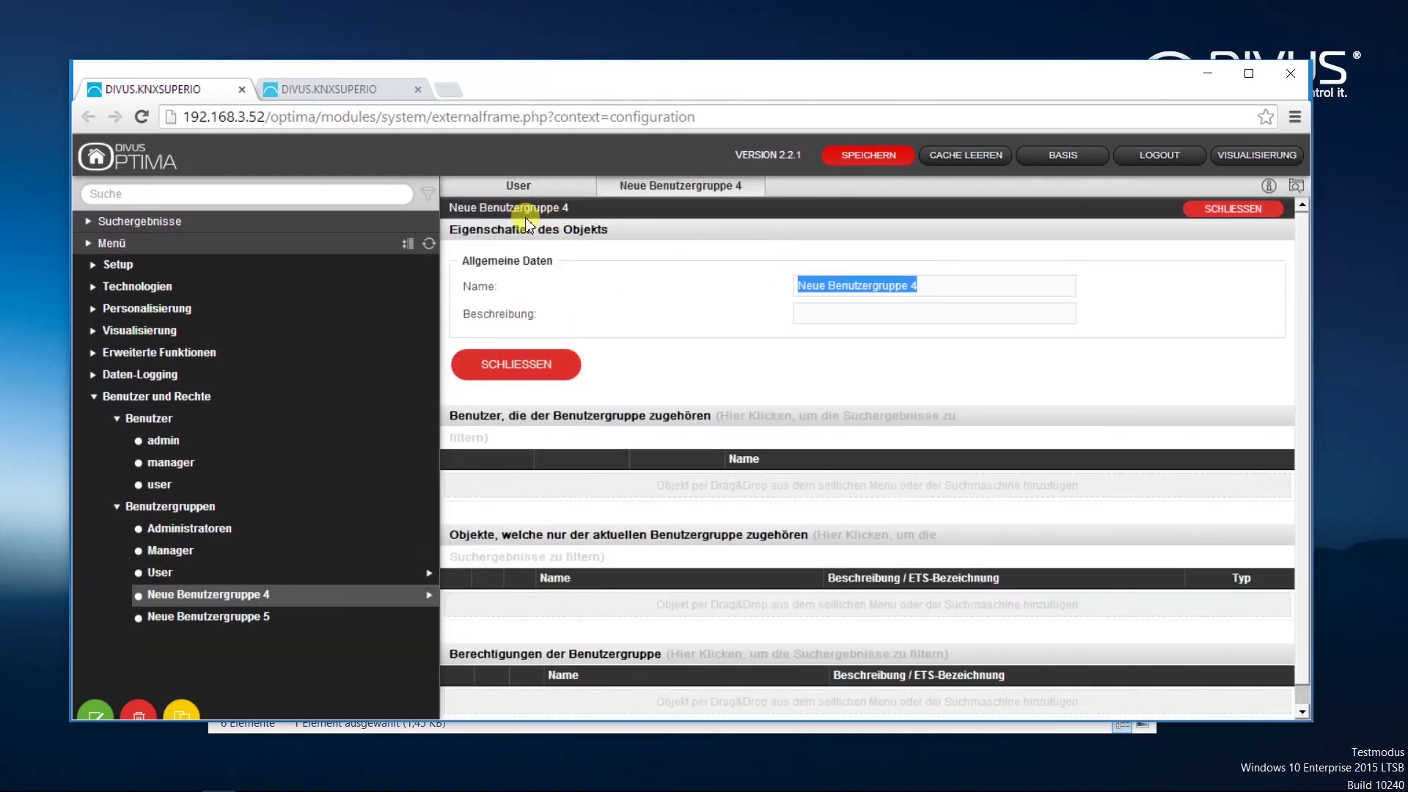
{"action": "type", "text": "BG"}
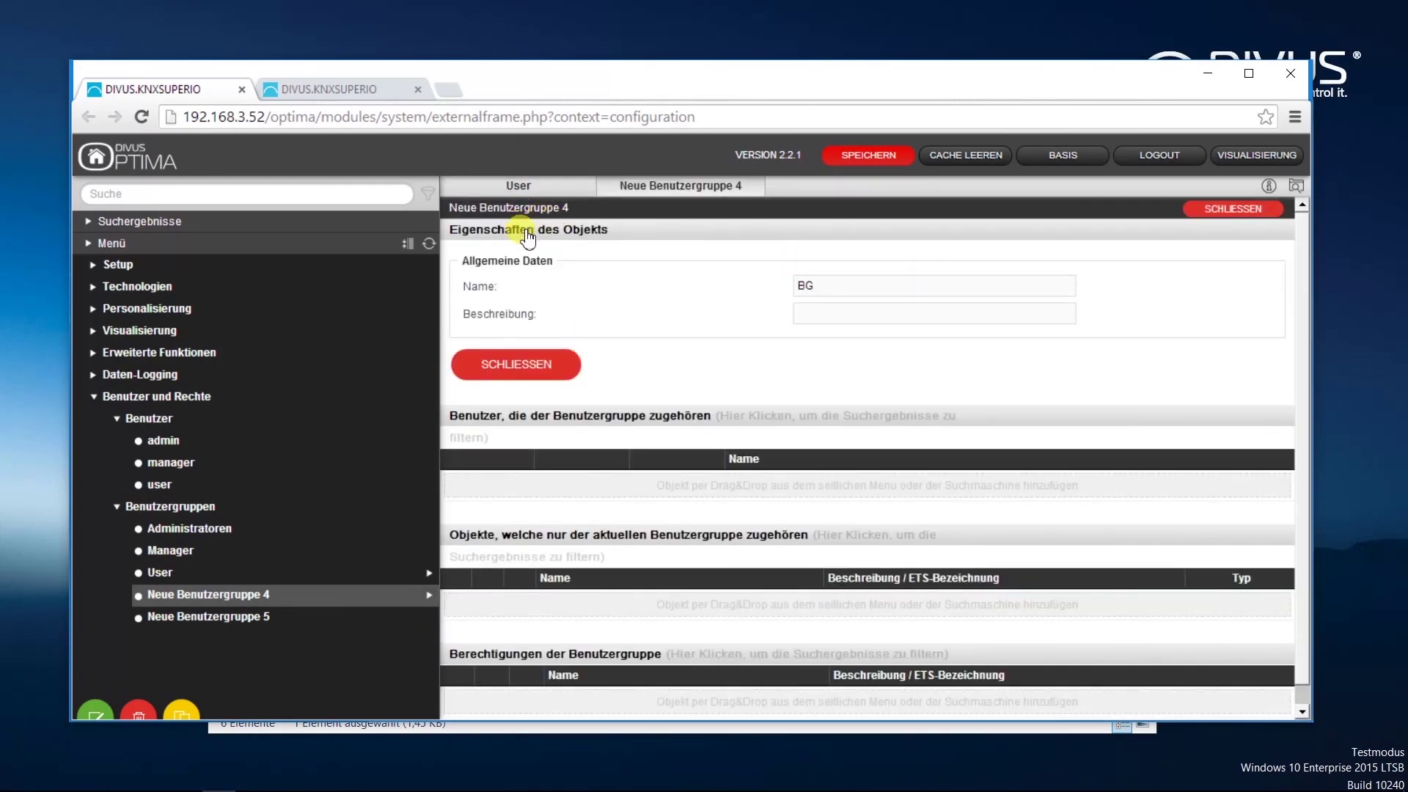
{"action": "type", "text": " A"}
{"action": "left_click", "coordinate": [487, 277]}
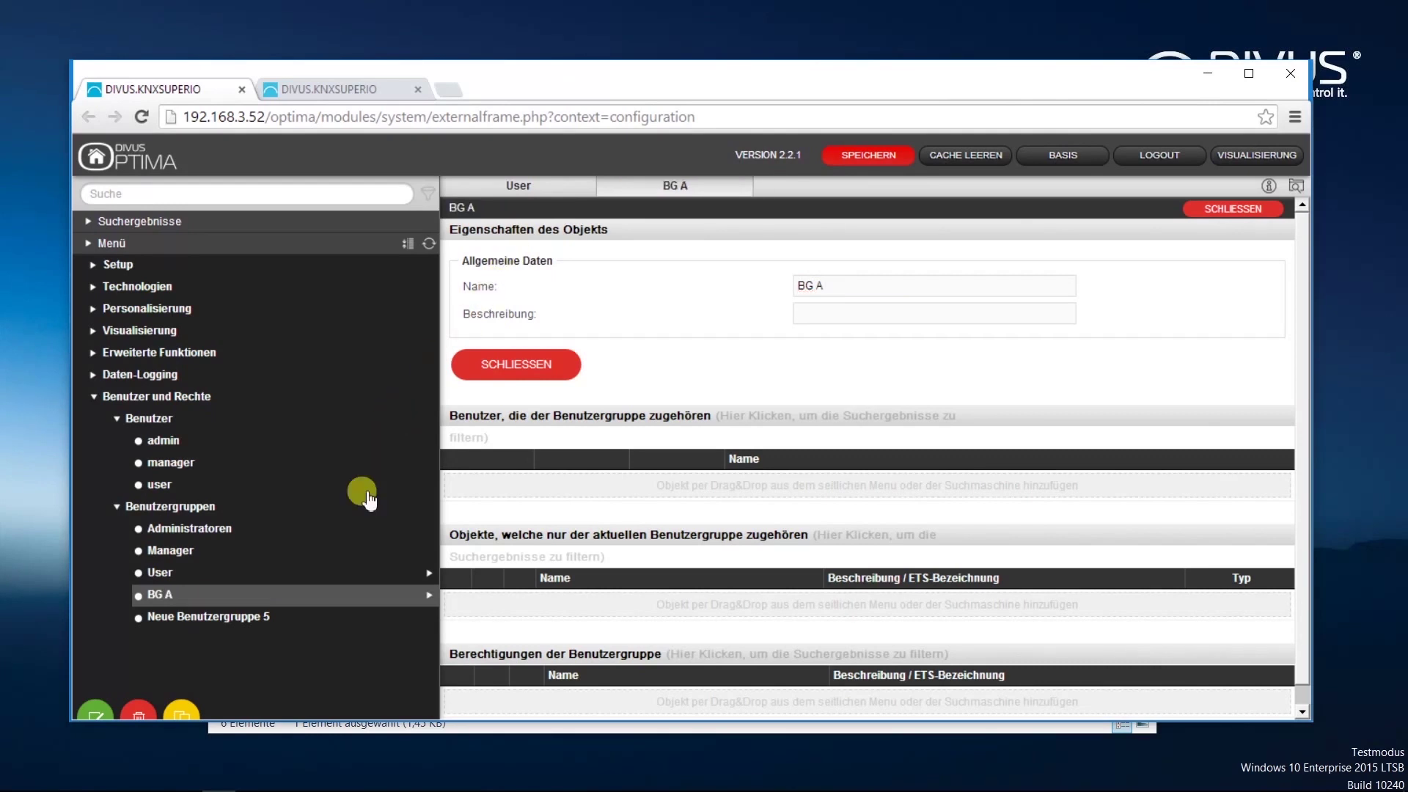
- Rename the second new user group, Neue Benutzergruppe 5, to BG B
{"action": "left_click", "coordinate": [427, 616]}
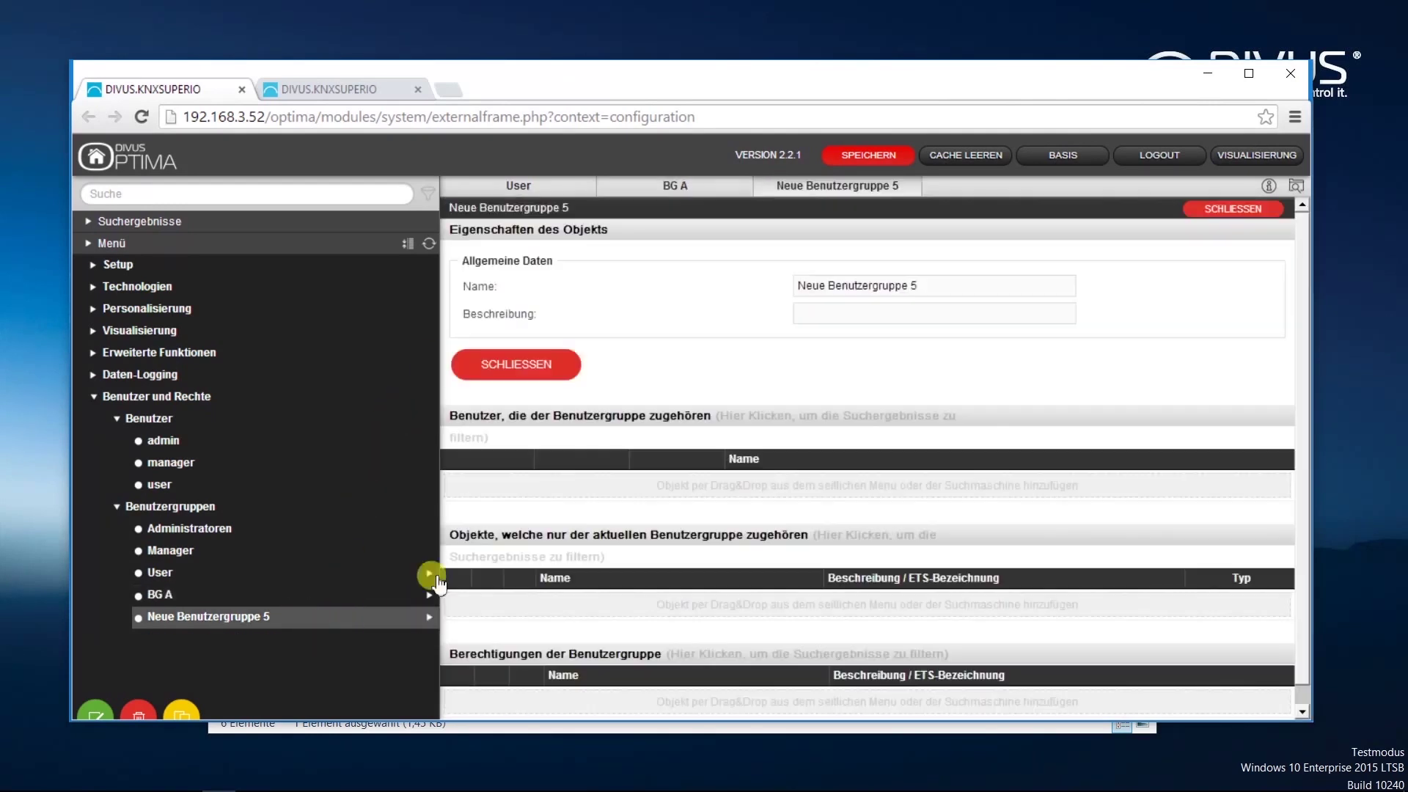
{"action": "left_click_drag", "start_coordinate": [914, 276], "coordinate": [593, 238]}
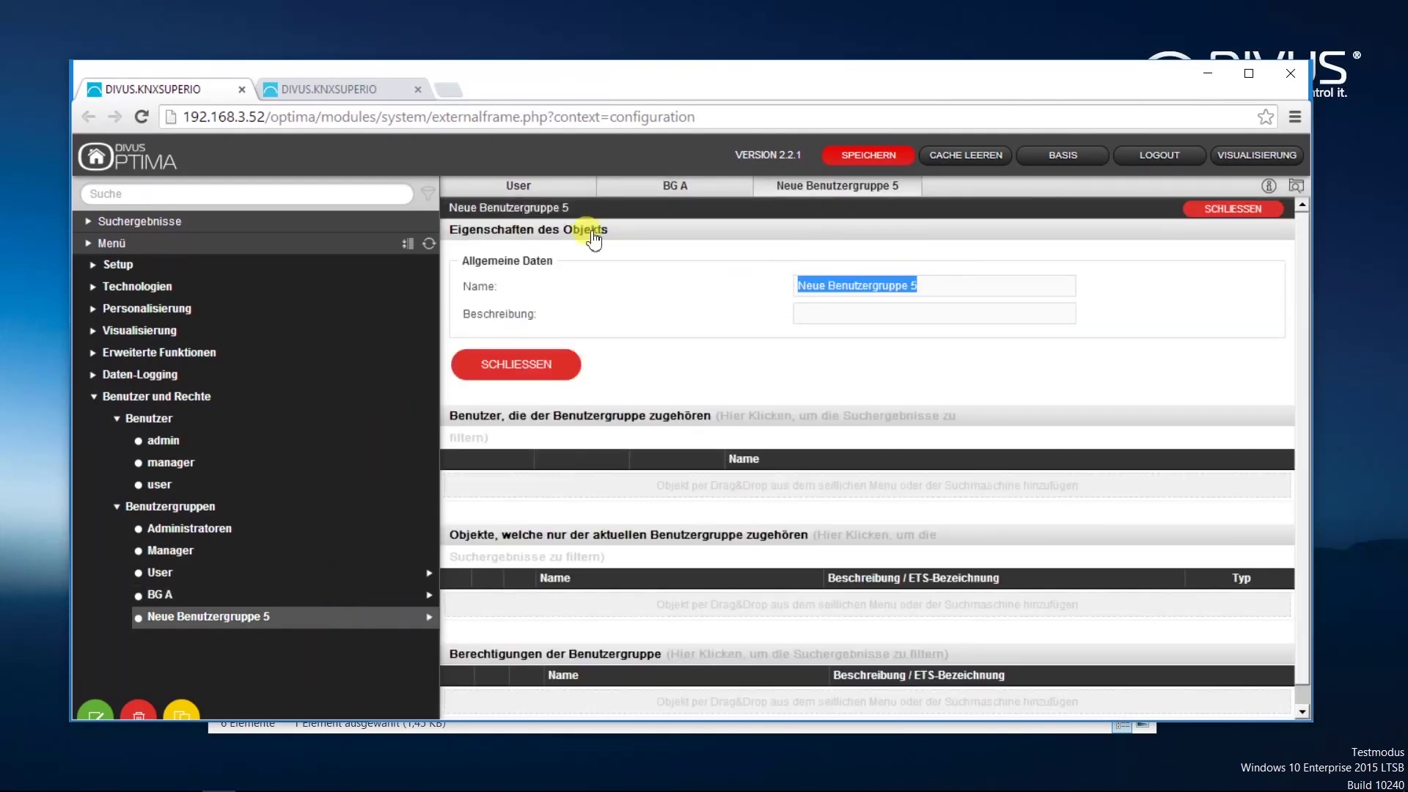
{"action": "type", "text": "BG B"}
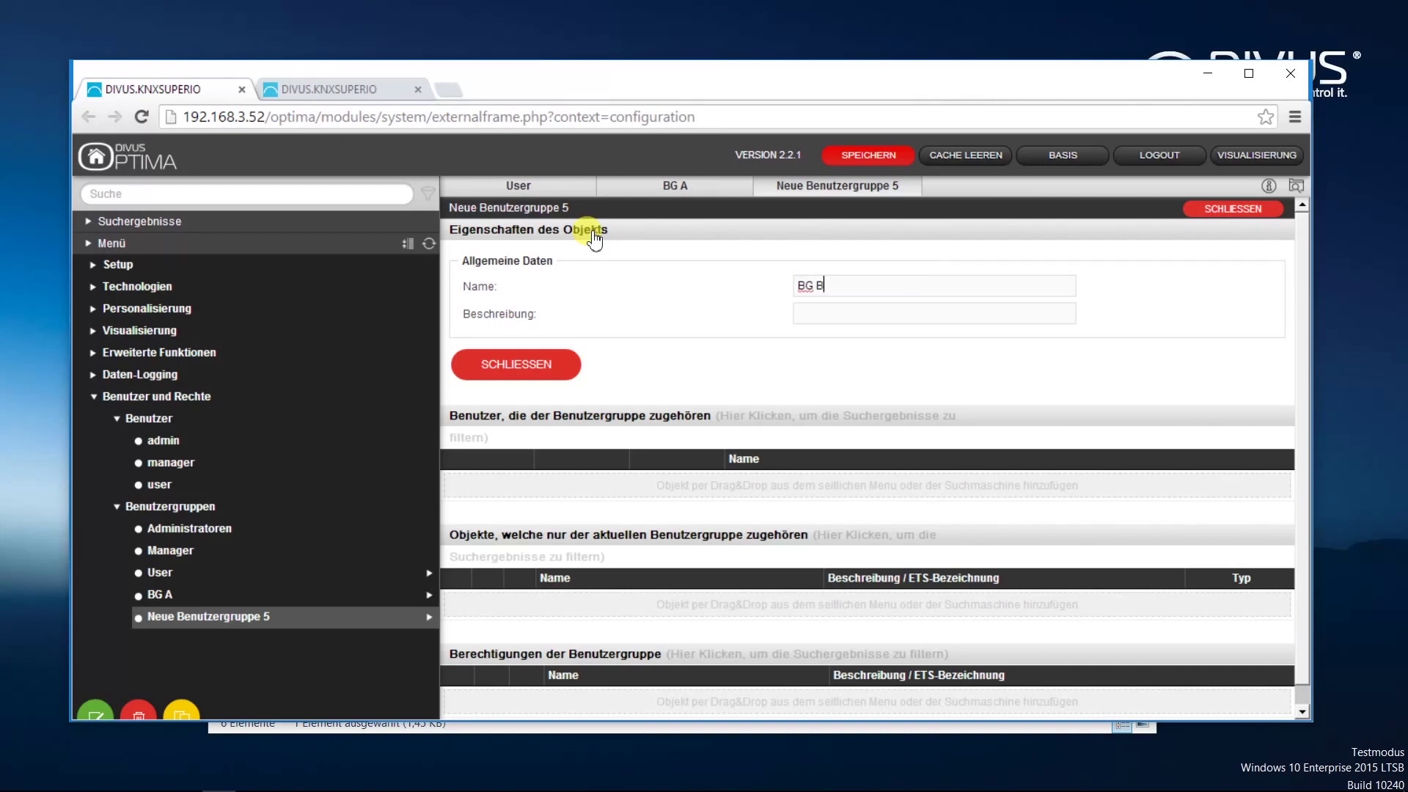
{"action": "left_click", "coordinate": [593, 245]}
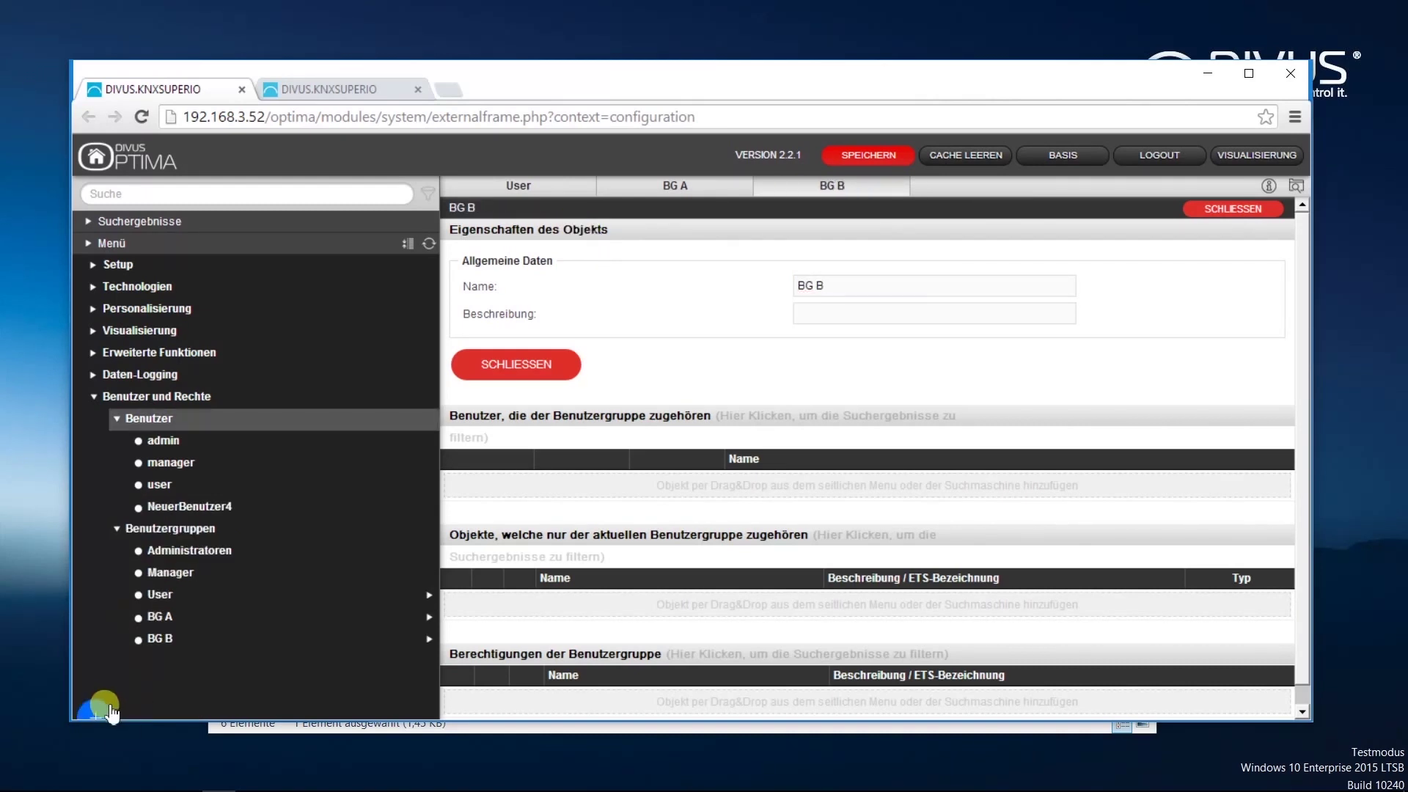
- Create two new users under Benutzer and set the first one's username to BenA
{"action": "left_click", "coordinate": [95, 712]}
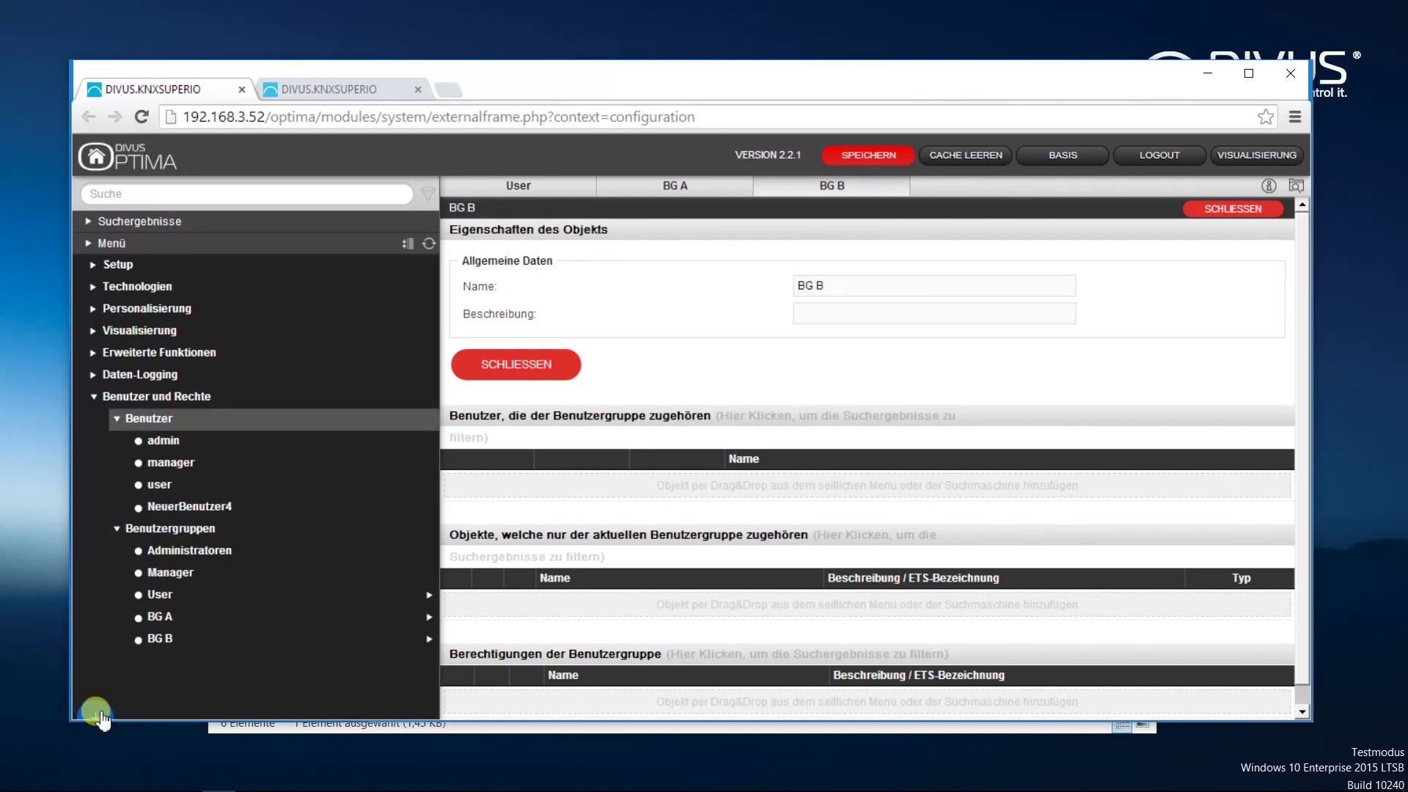
{"action": "left_click", "coordinate": [212, 506]}
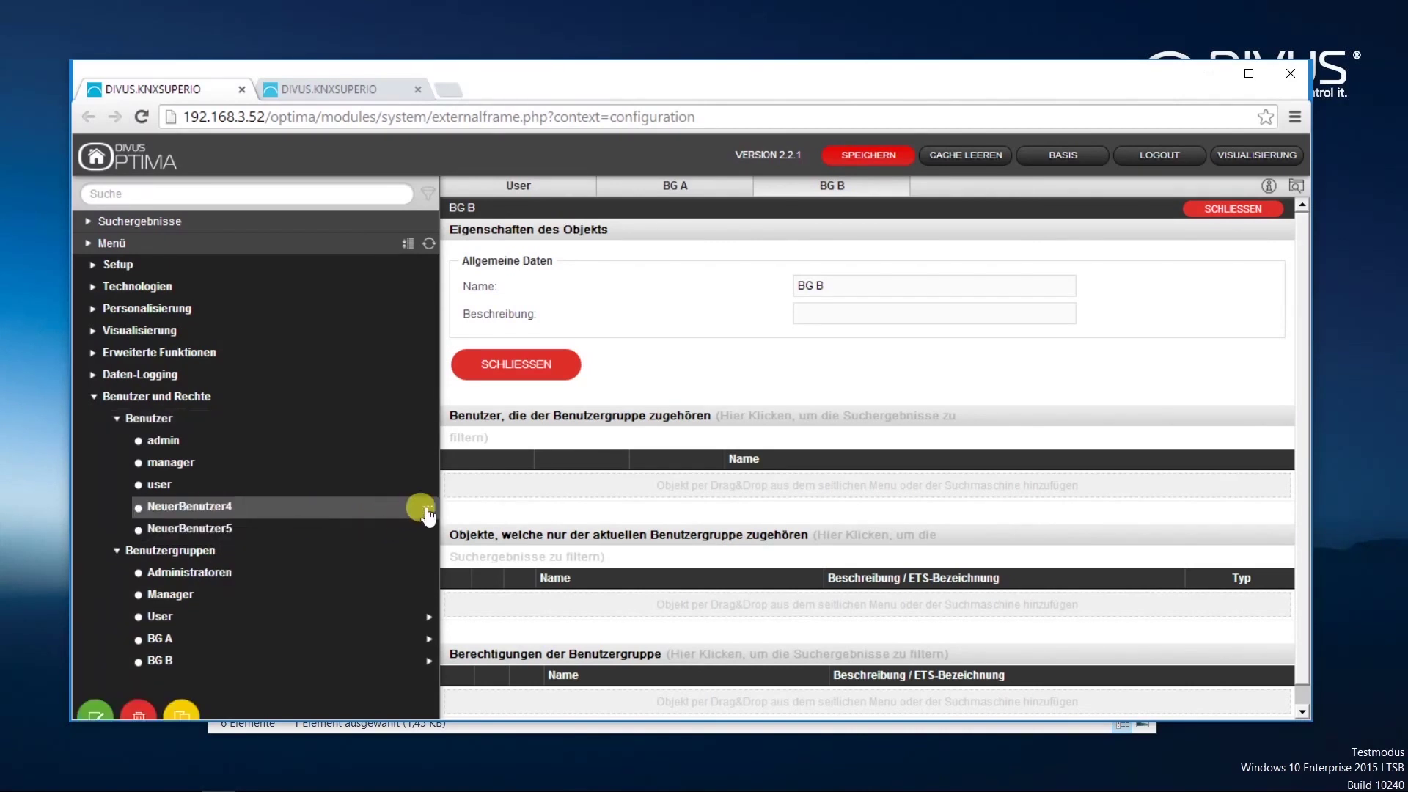
{"action": "left_click", "coordinate": [429, 512]}
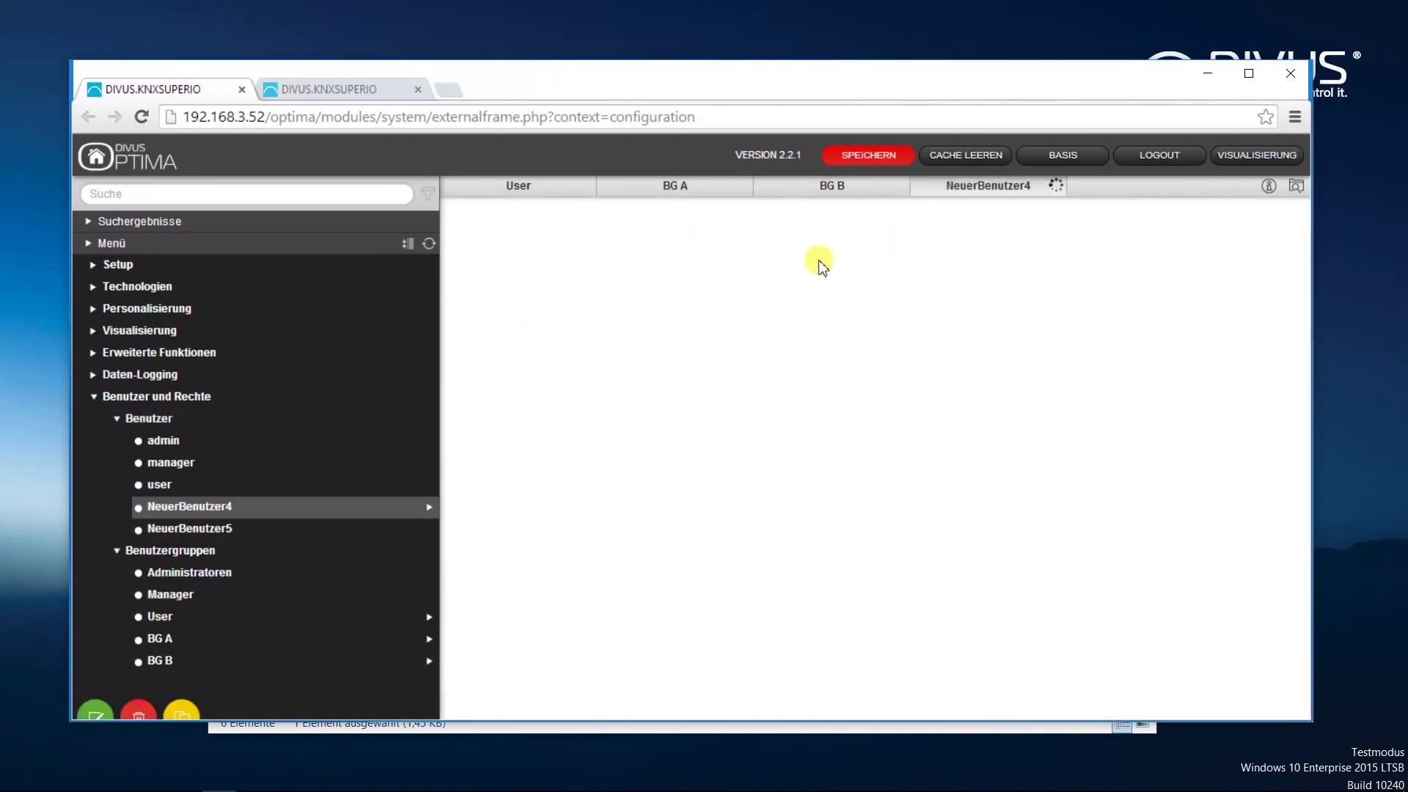
{"action": "double_click", "coordinate": [907, 287]}
{"action": "type", "text": "BenA"}
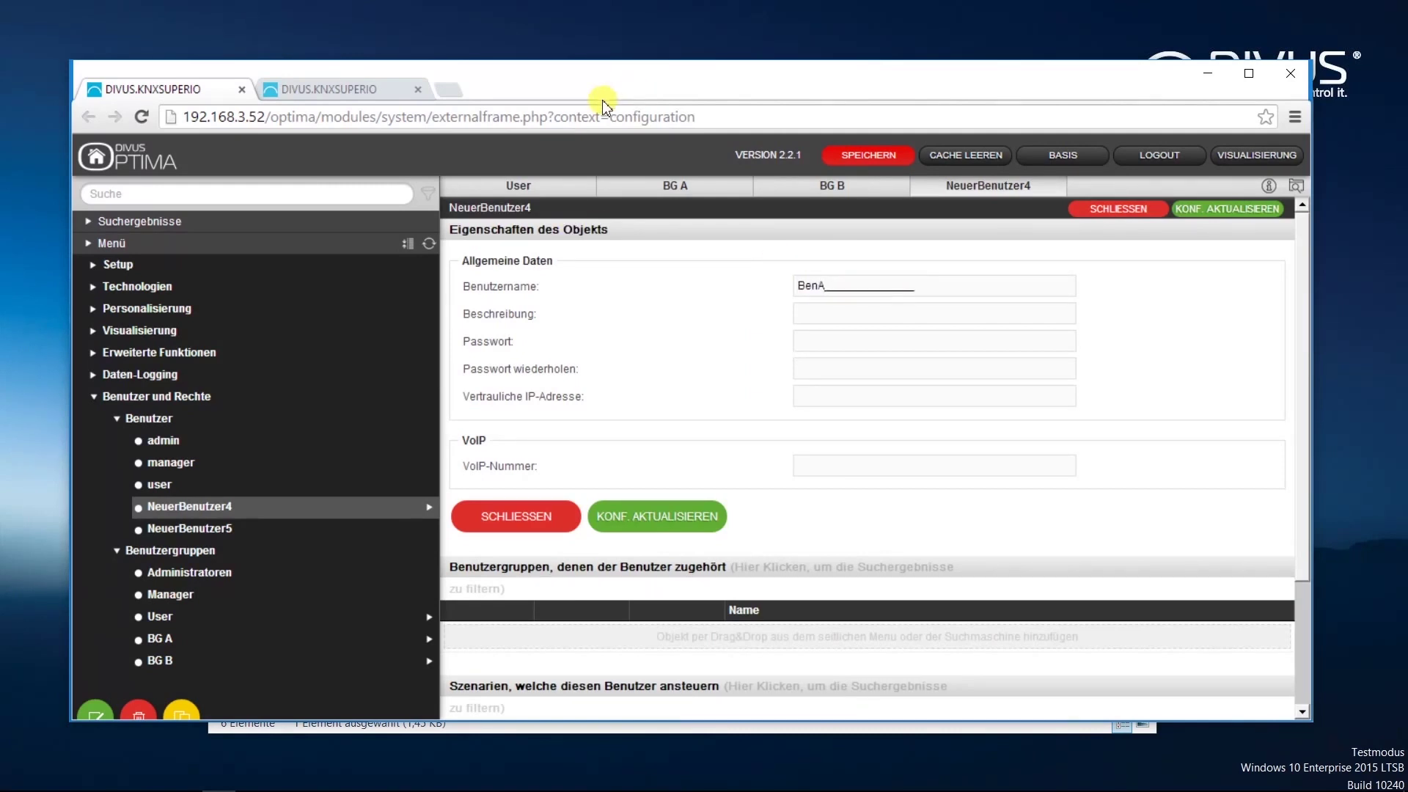
{"action": "key", "text": "Return"}
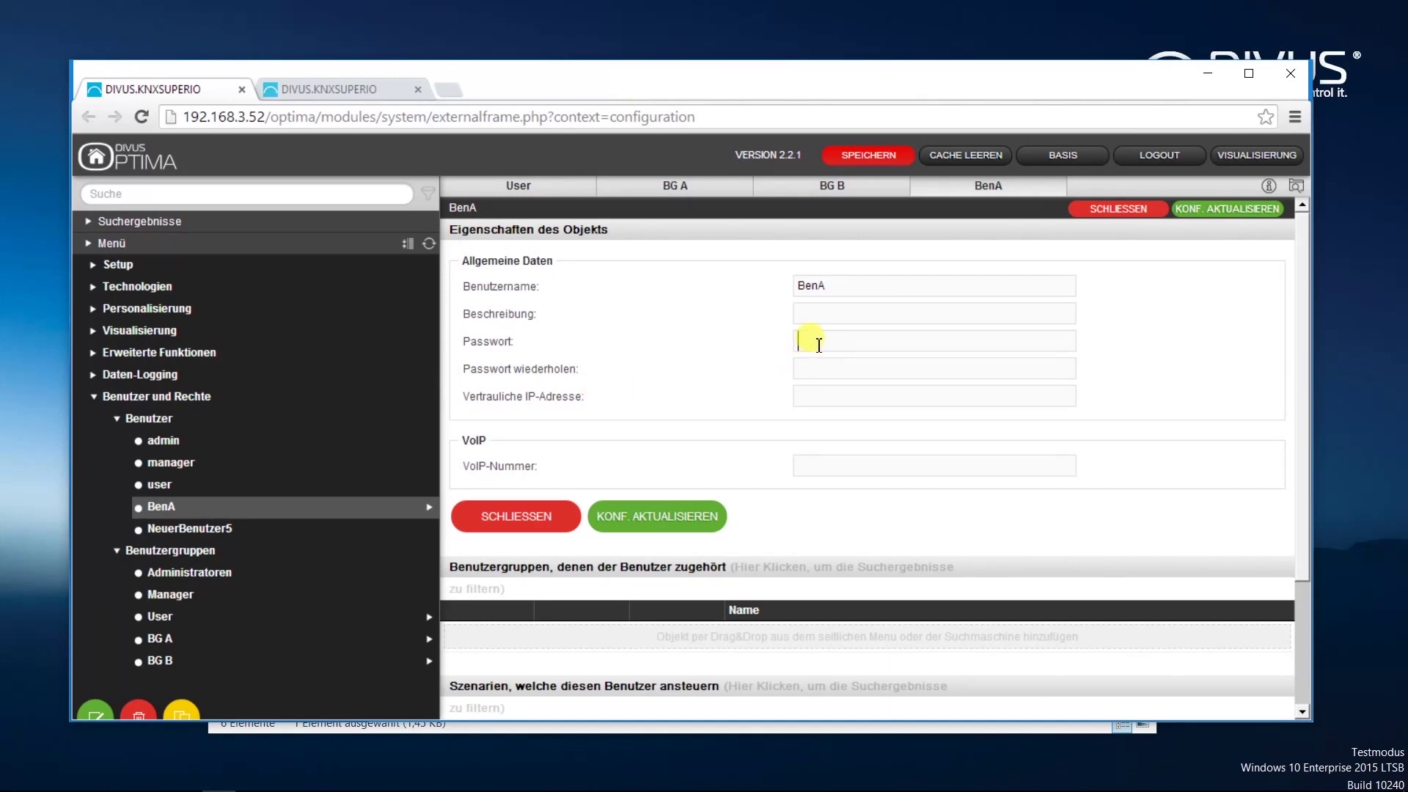
- Enter the account password for BenA and repeat it in the confirmation field
{"action": "type", "text": "3"}
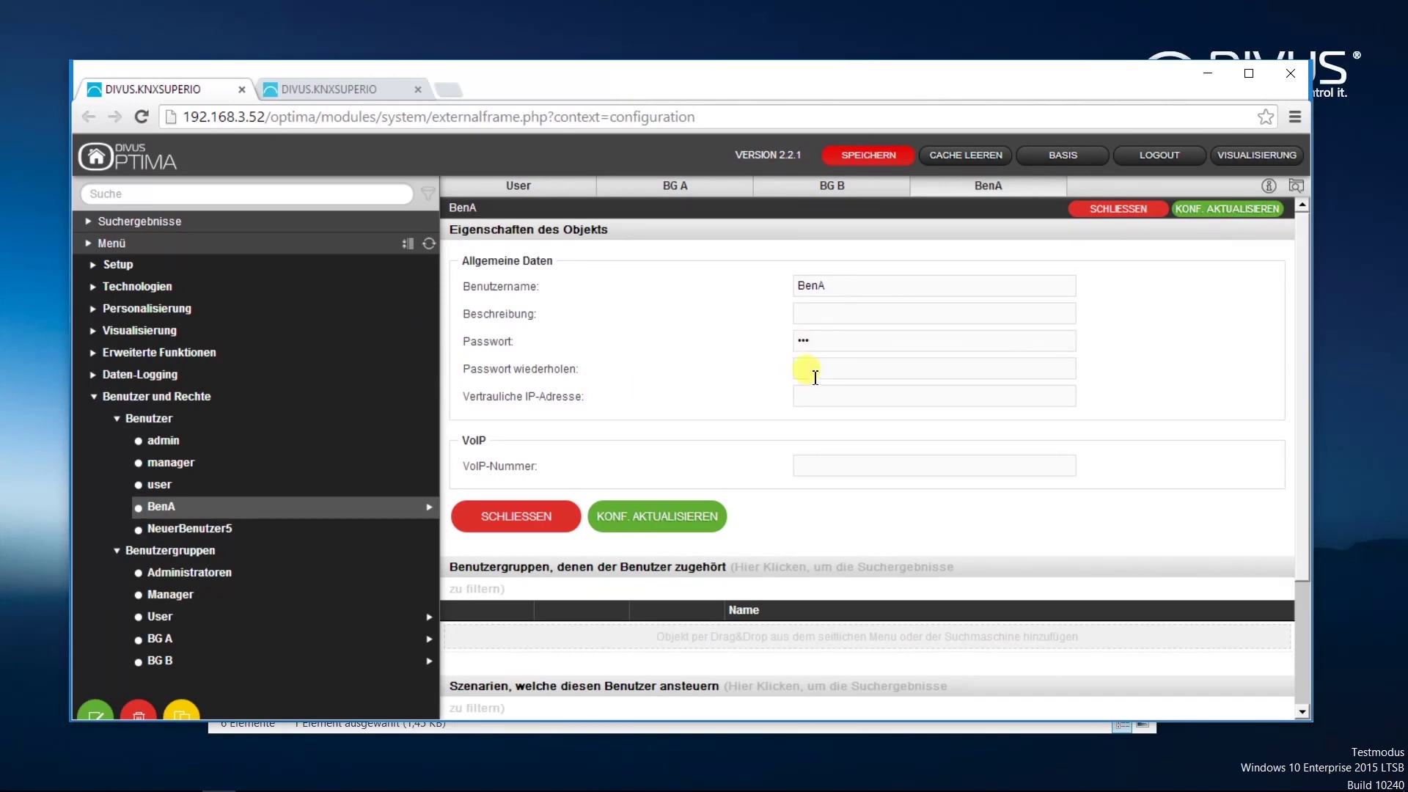
{"action": "type", "text": "3"}
{"action": "left_click", "coordinate": [810, 393]}
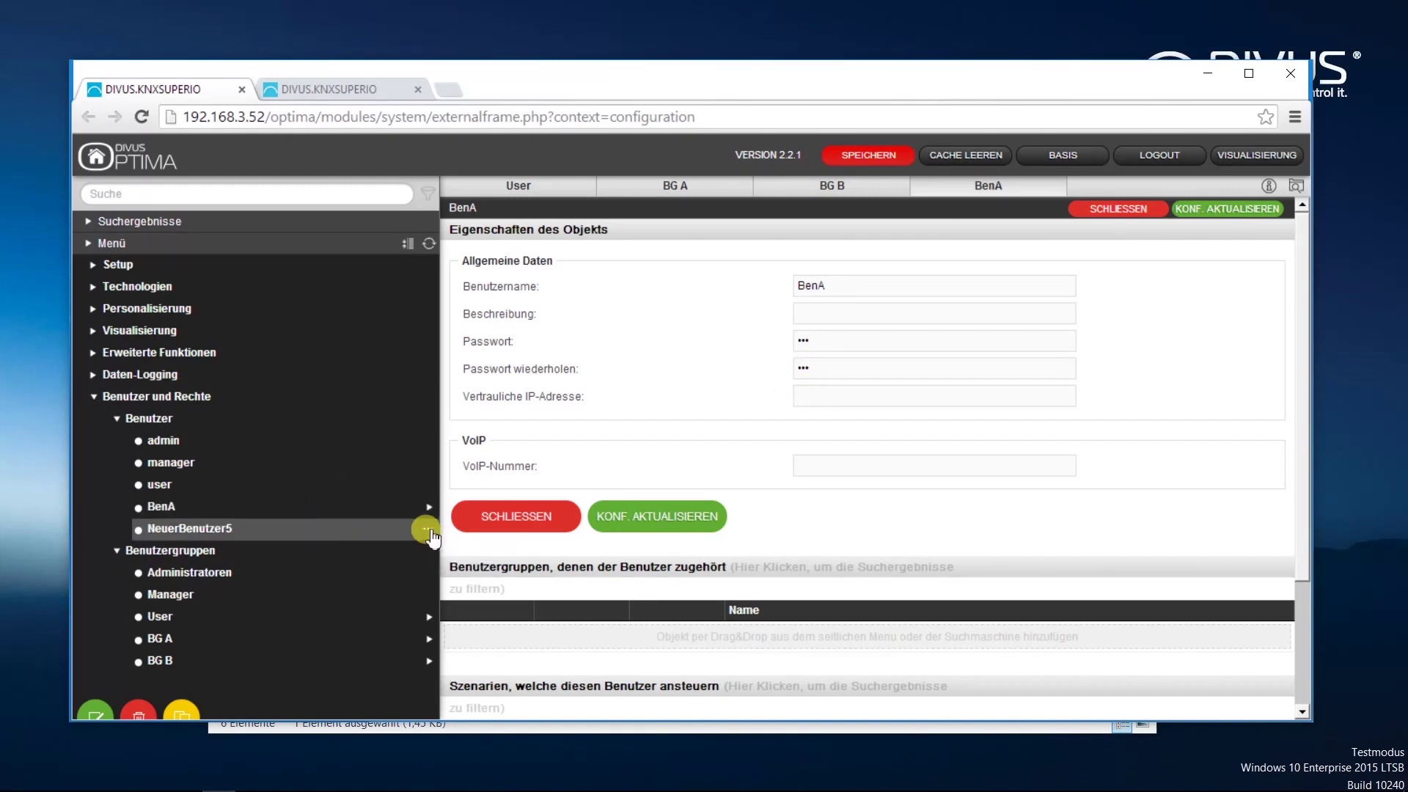
- Set the second new user's username to BenB with a repeated account password, and update the configuration
{"action": "left_click", "coordinate": [430, 527]}
{"action": "double_click", "coordinate": [892, 285]}
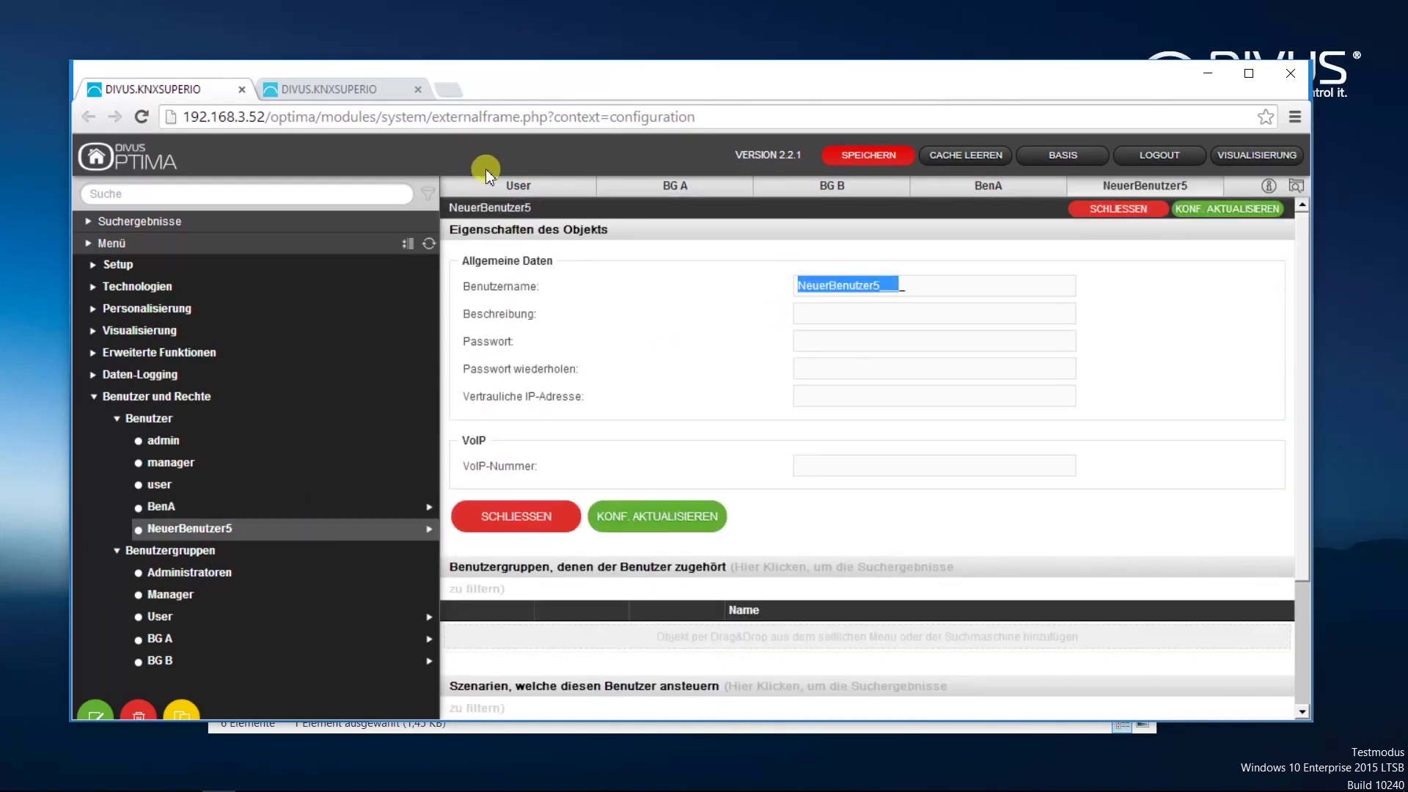
{"action": "type", "text": "BenB"}
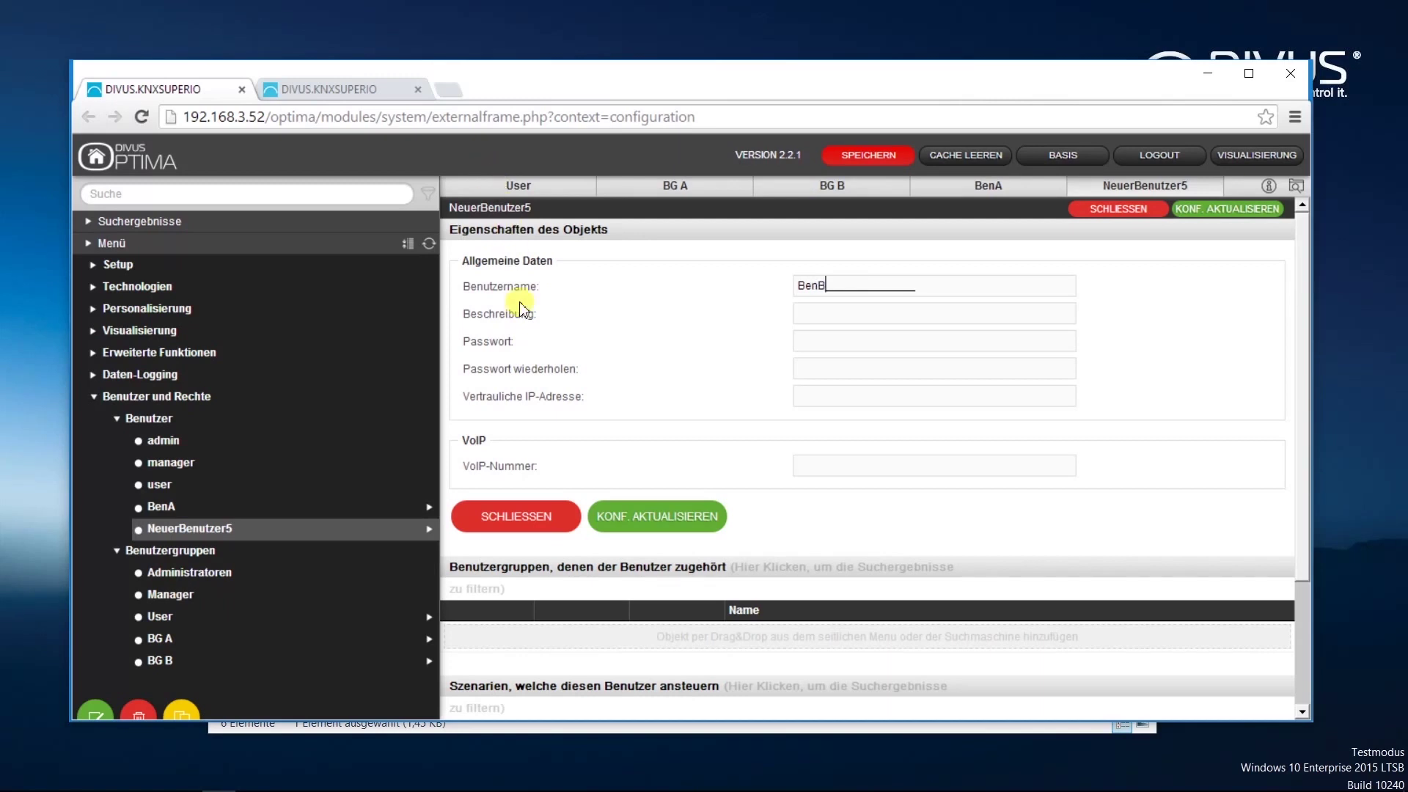
{"action": "left_click", "coordinate": [808, 341]}
{"action": "type", "text": "1"}
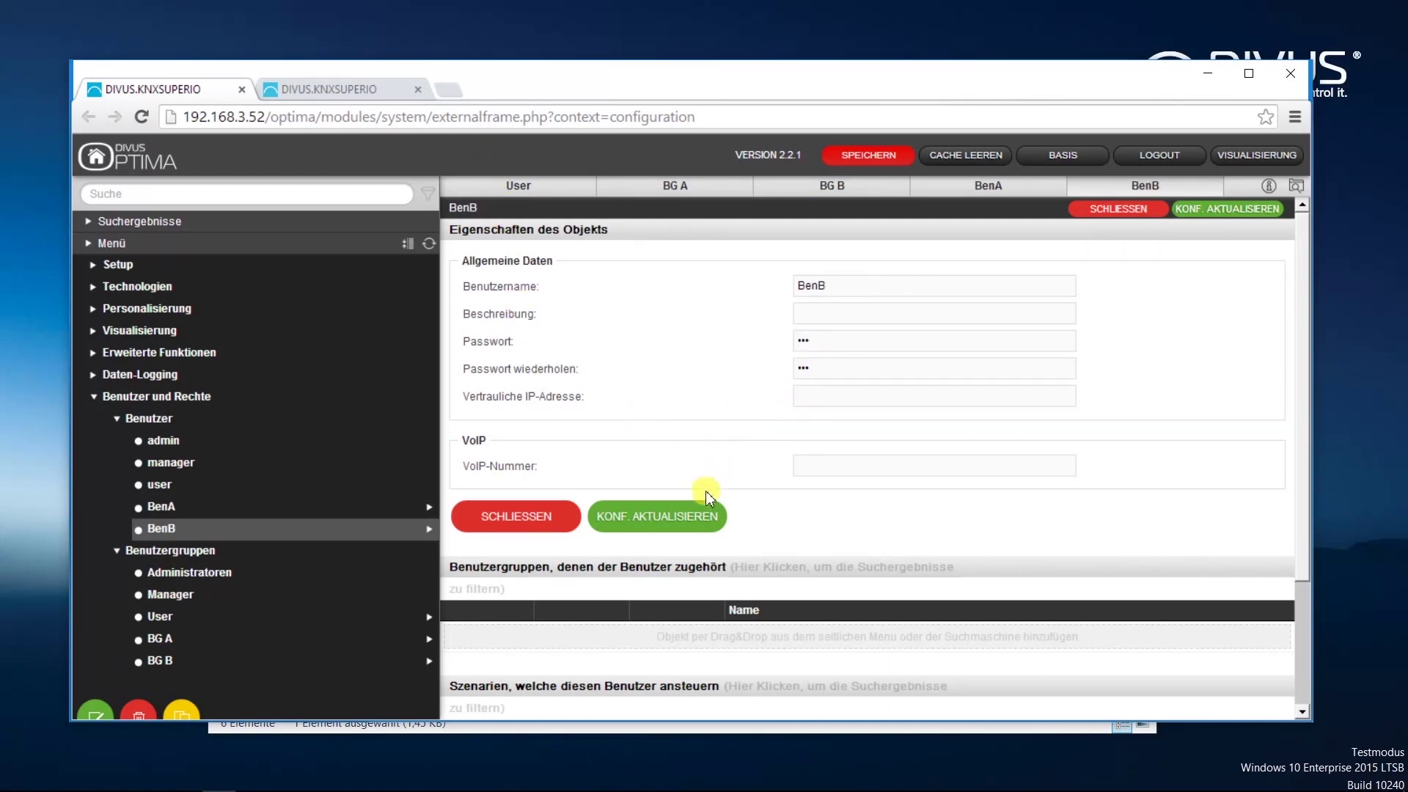
{"action": "left_click", "coordinate": [635, 516]}
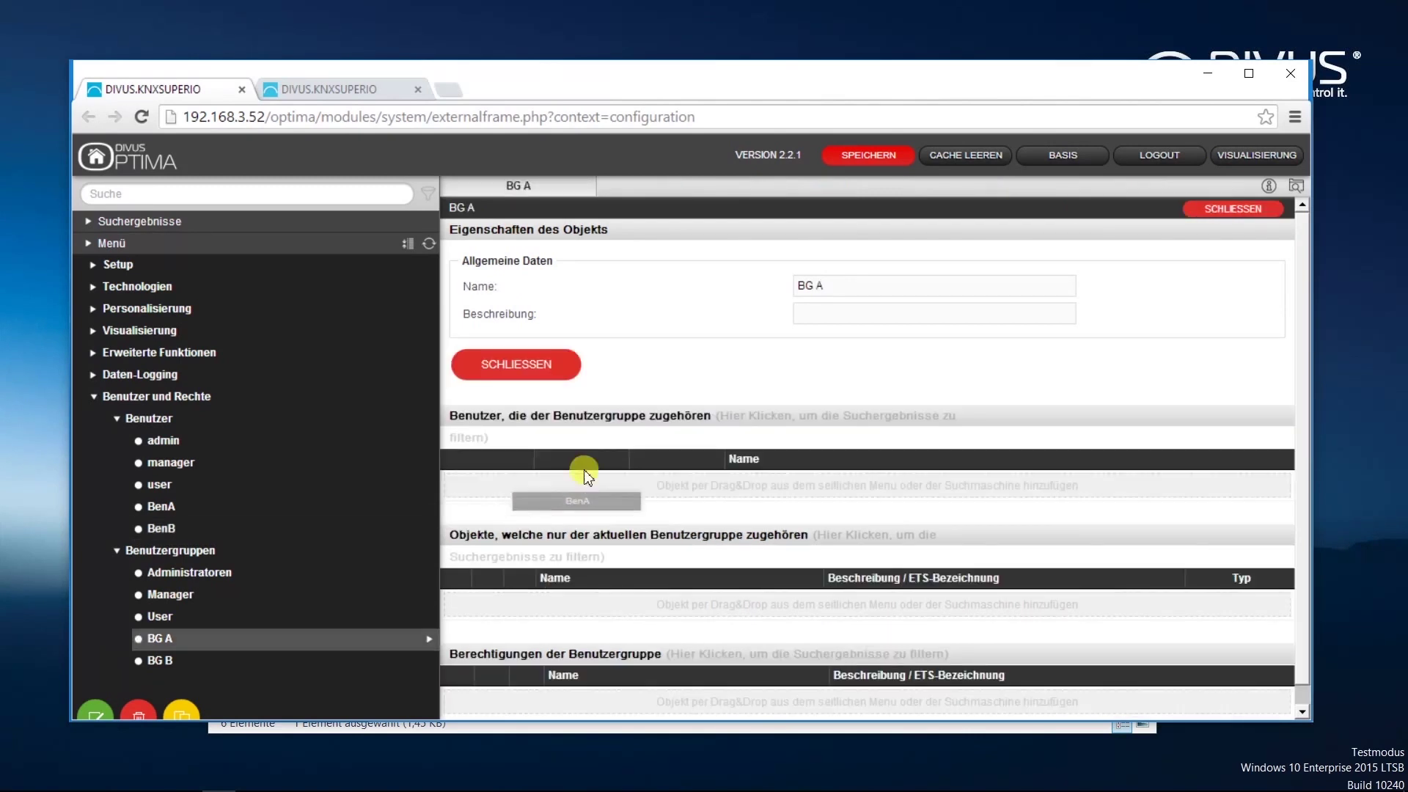
- Assign the user BenA to the group BG A and the user BenB to the group BG B
{"action": "left_click_drag", "start_coordinate": [582, 466], "coordinate": [584, 488]}
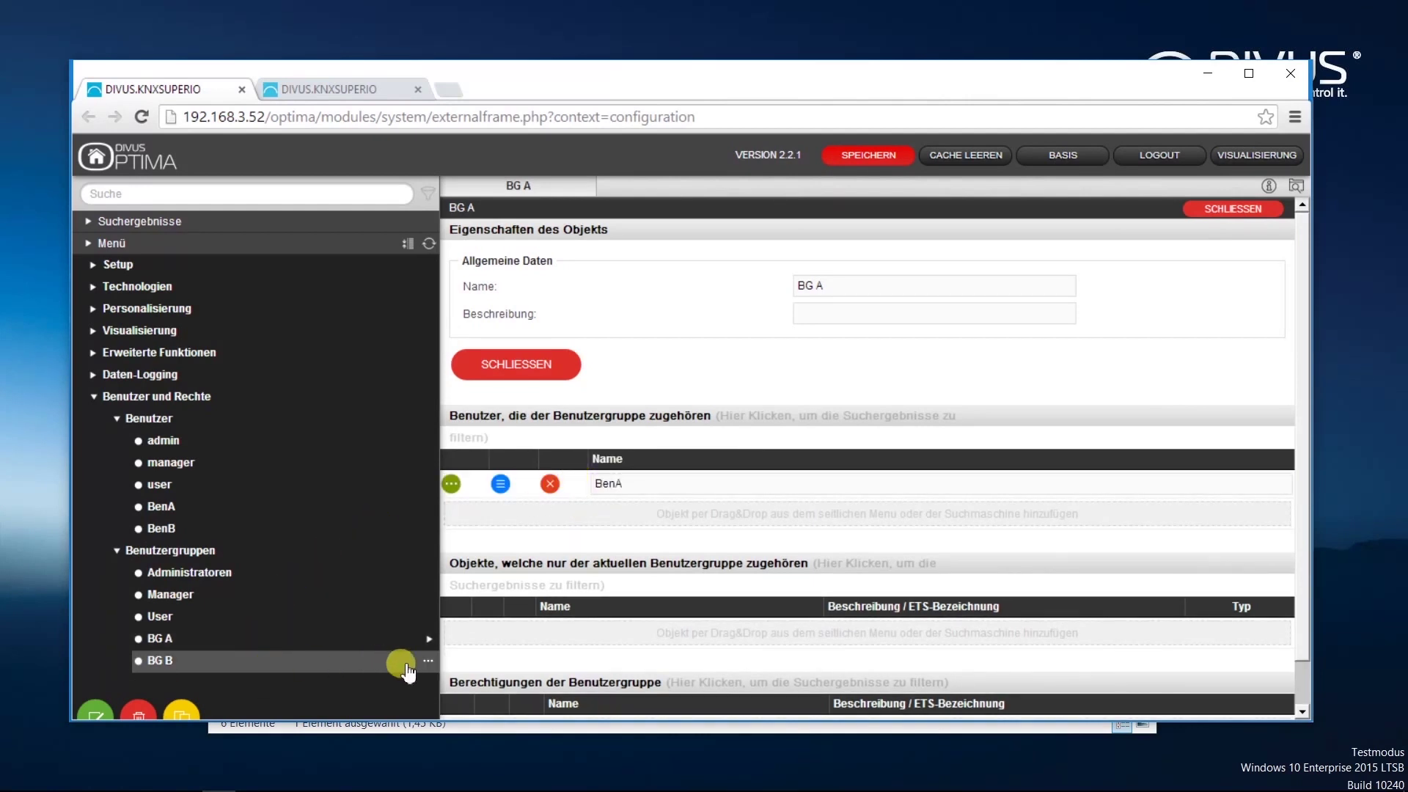
{"action": "left_click", "coordinate": [426, 663]}
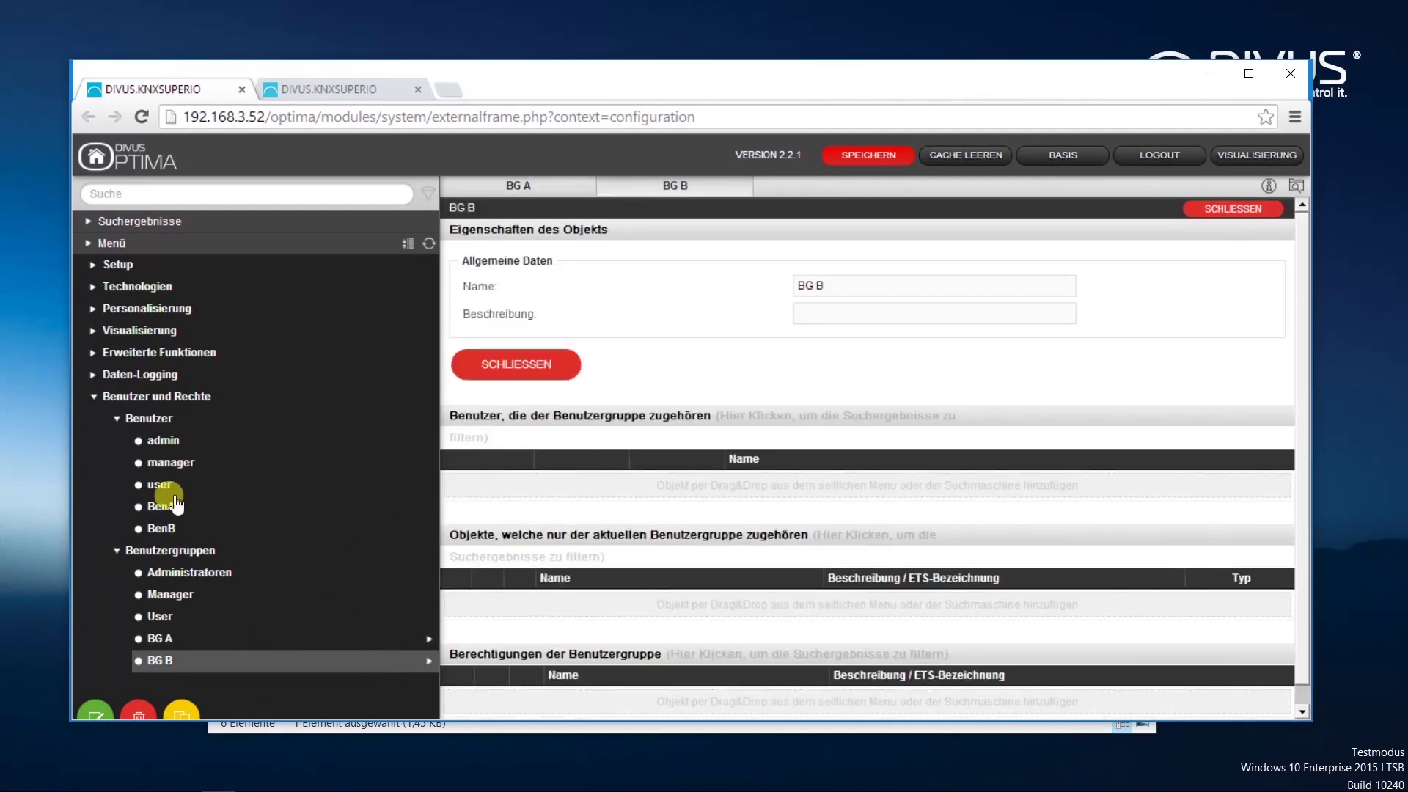
{"action": "left_click_drag", "start_coordinate": [173, 531], "coordinate": [578, 484]}
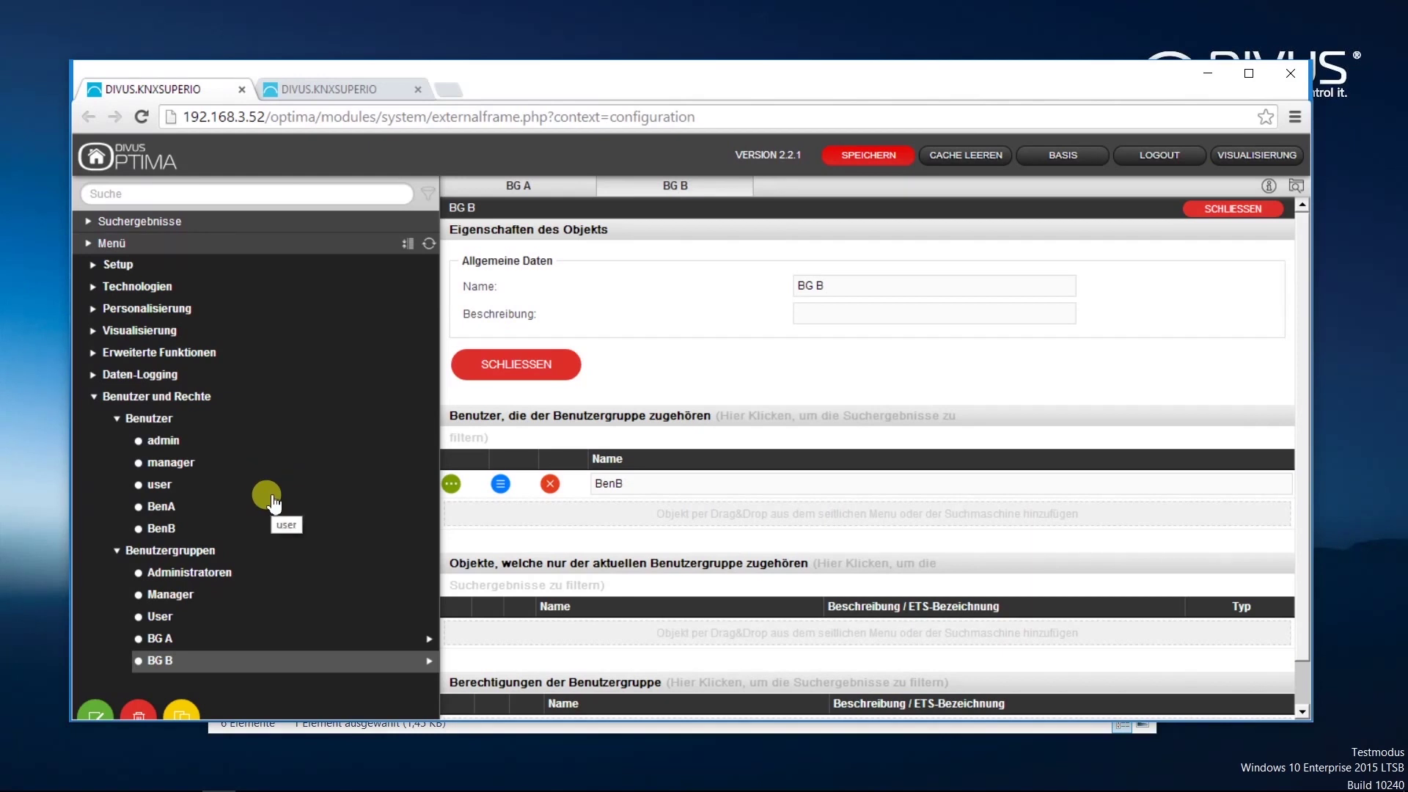
- Create a new room under Räumlichkeiten in the Visualisierung section and name it Untergeschoss
{"action": "left_click", "coordinate": [140, 330]}
{"action": "left_click", "coordinate": [147, 352]}
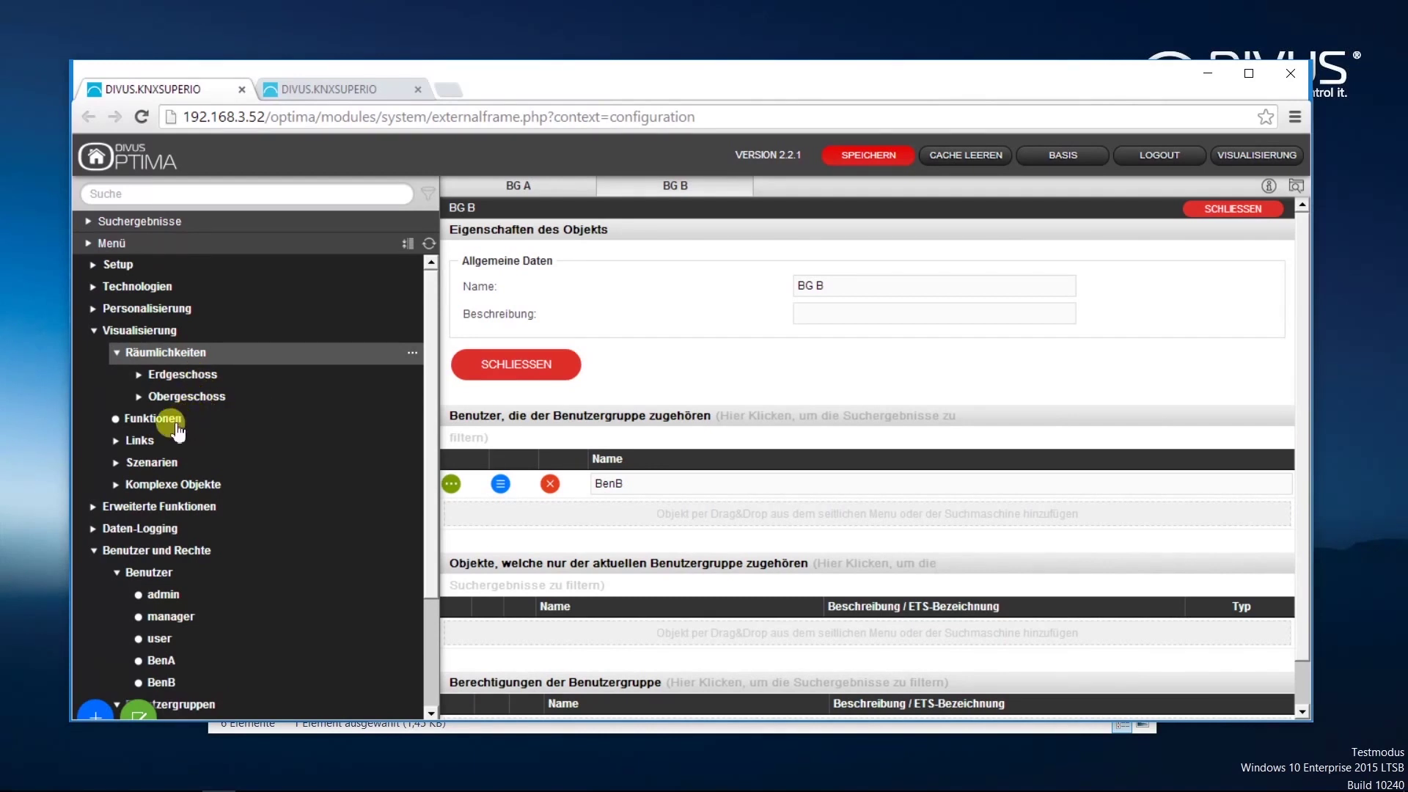
{"action": "left_click", "coordinate": [102, 716]}
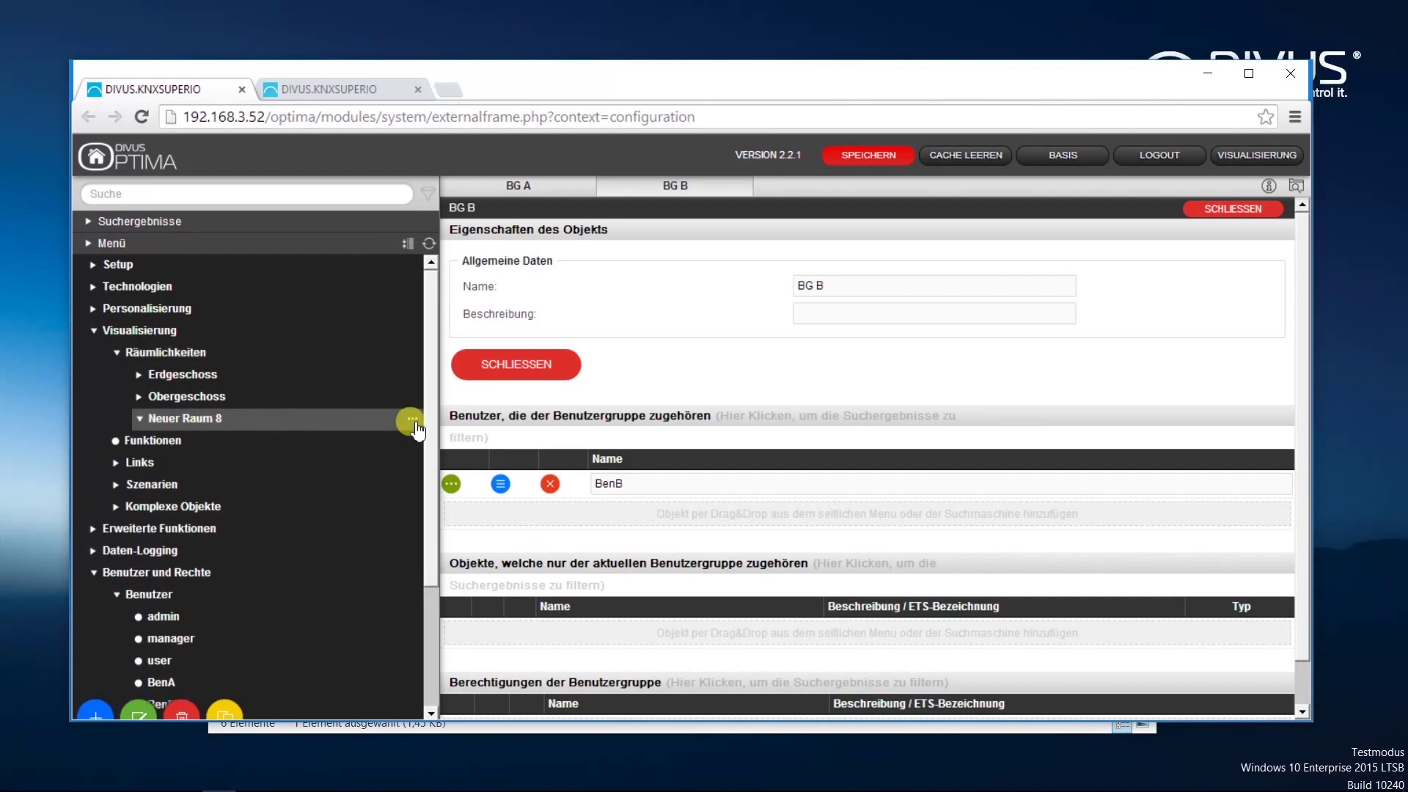
{"action": "left_click", "coordinate": [412, 421]}
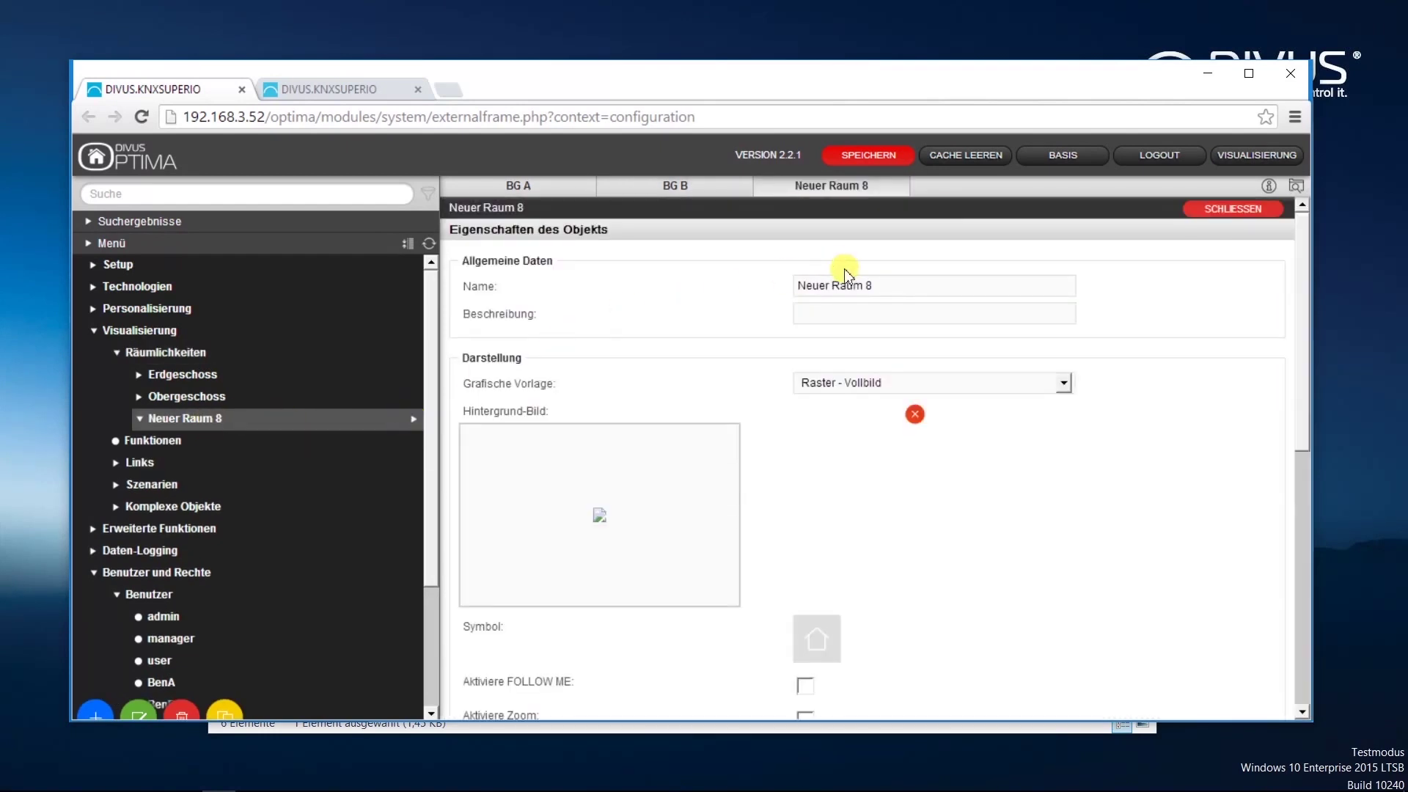
{"action": "triple_click", "coordinate": [822, 281]}
{"action": "type", "text": "U"}
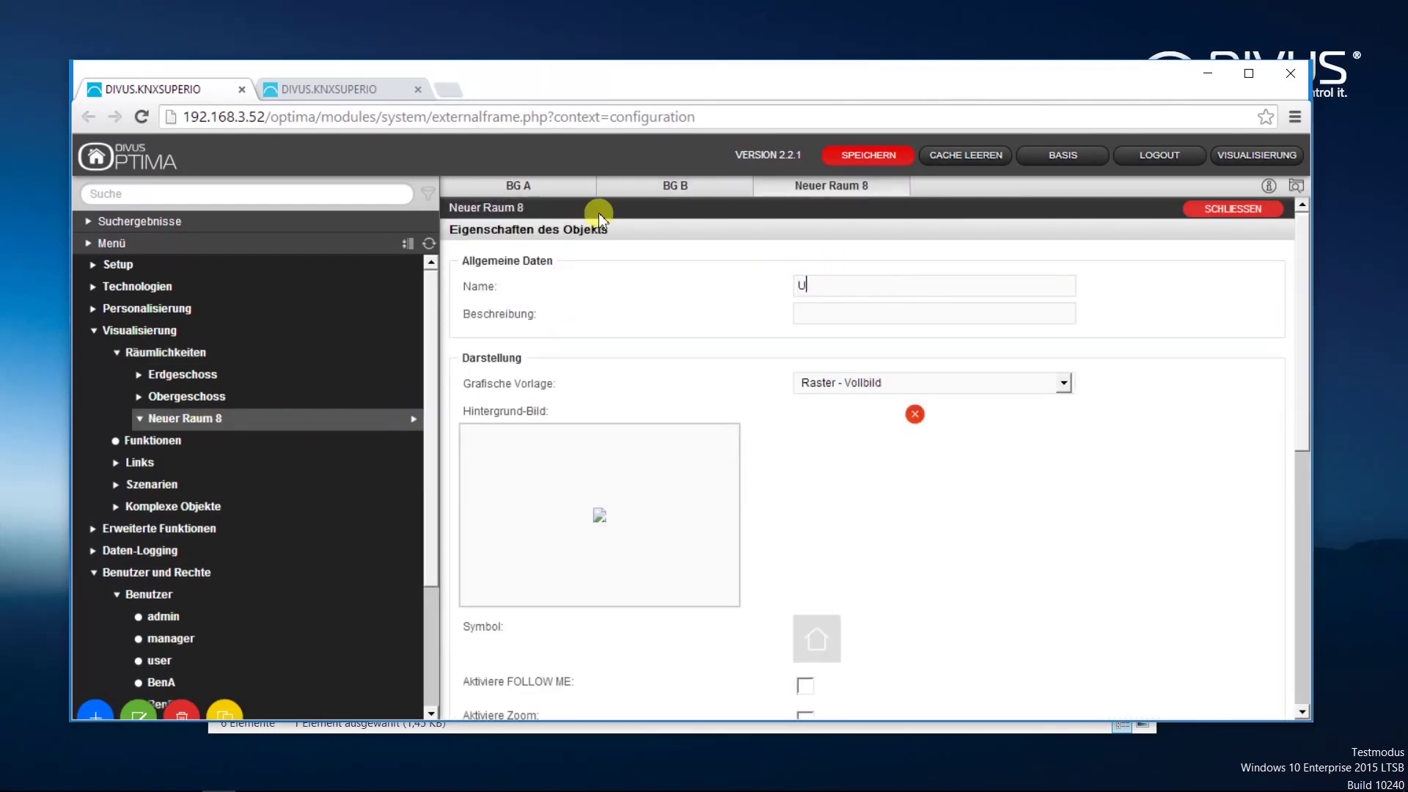
{"action": "type", "text": "ntergeschoss"}
{"action": "key", "text": "Return"}
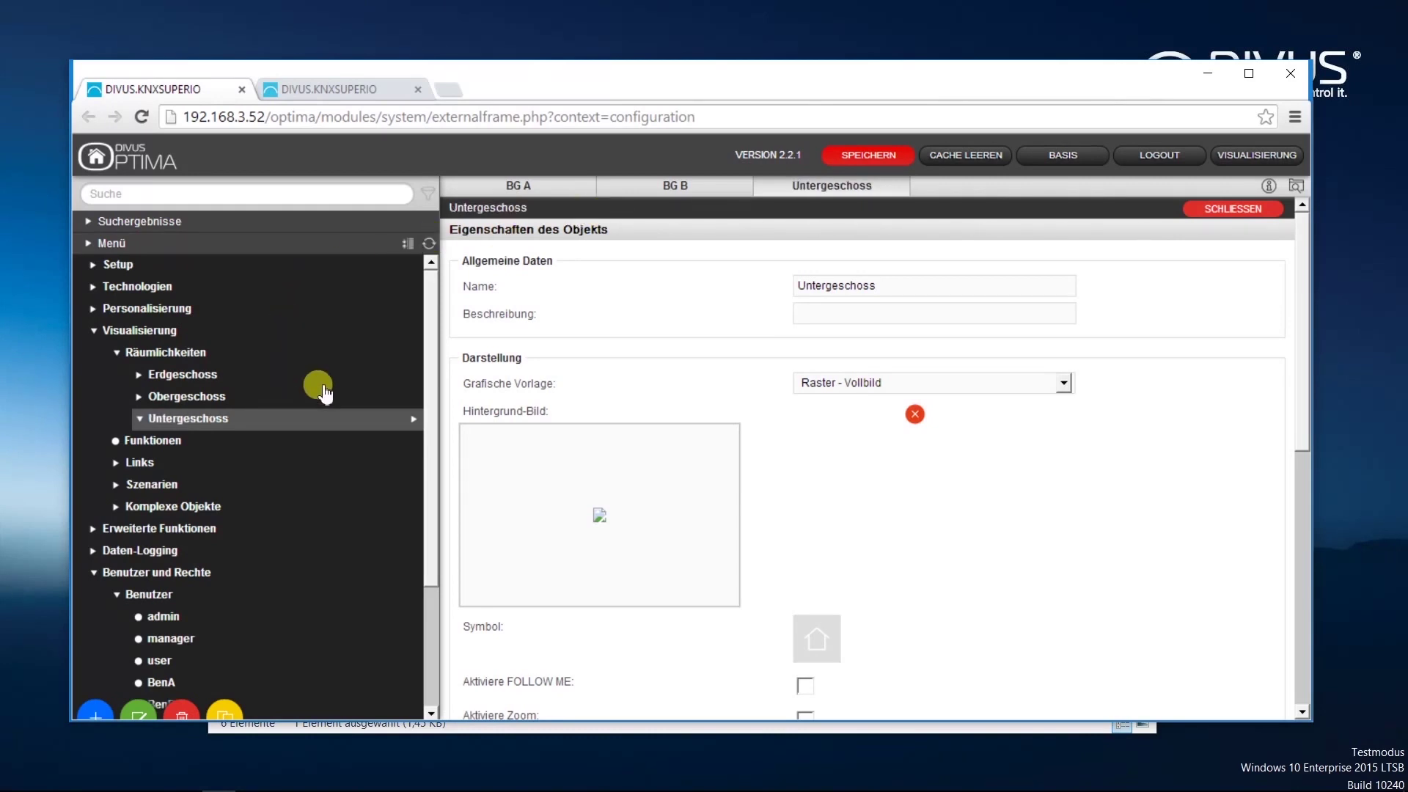
- Search for "gesch" and add the room Obergeschoss to the objects belonging only to the user group BG A
{"action": "scroll", "coordinate": [329, 400], "scroll_direction": "down", "scroll_amount": 3}
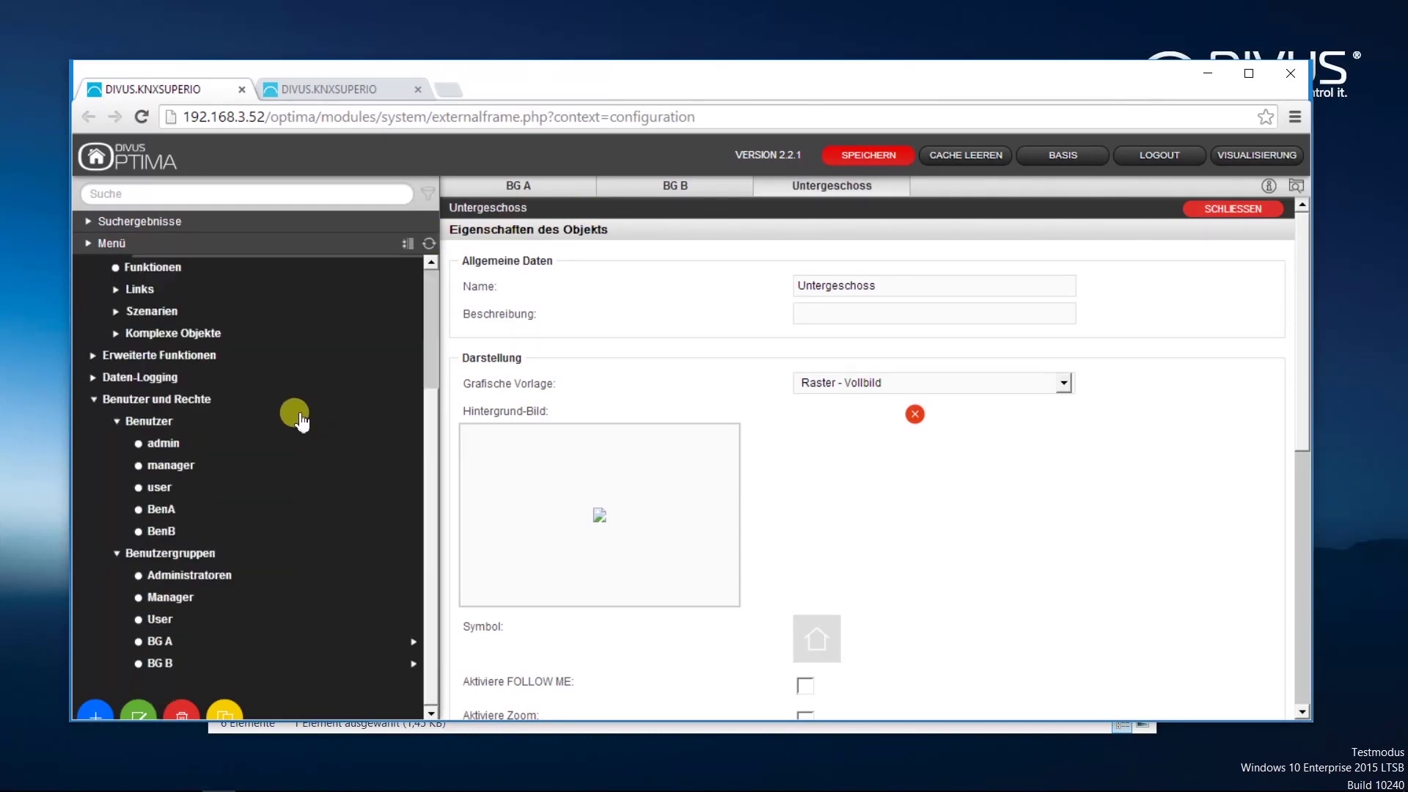
{"action": "scroll", "coordinate": [308, 420], "scroll_direction": "up", "scroll_amount": 3}
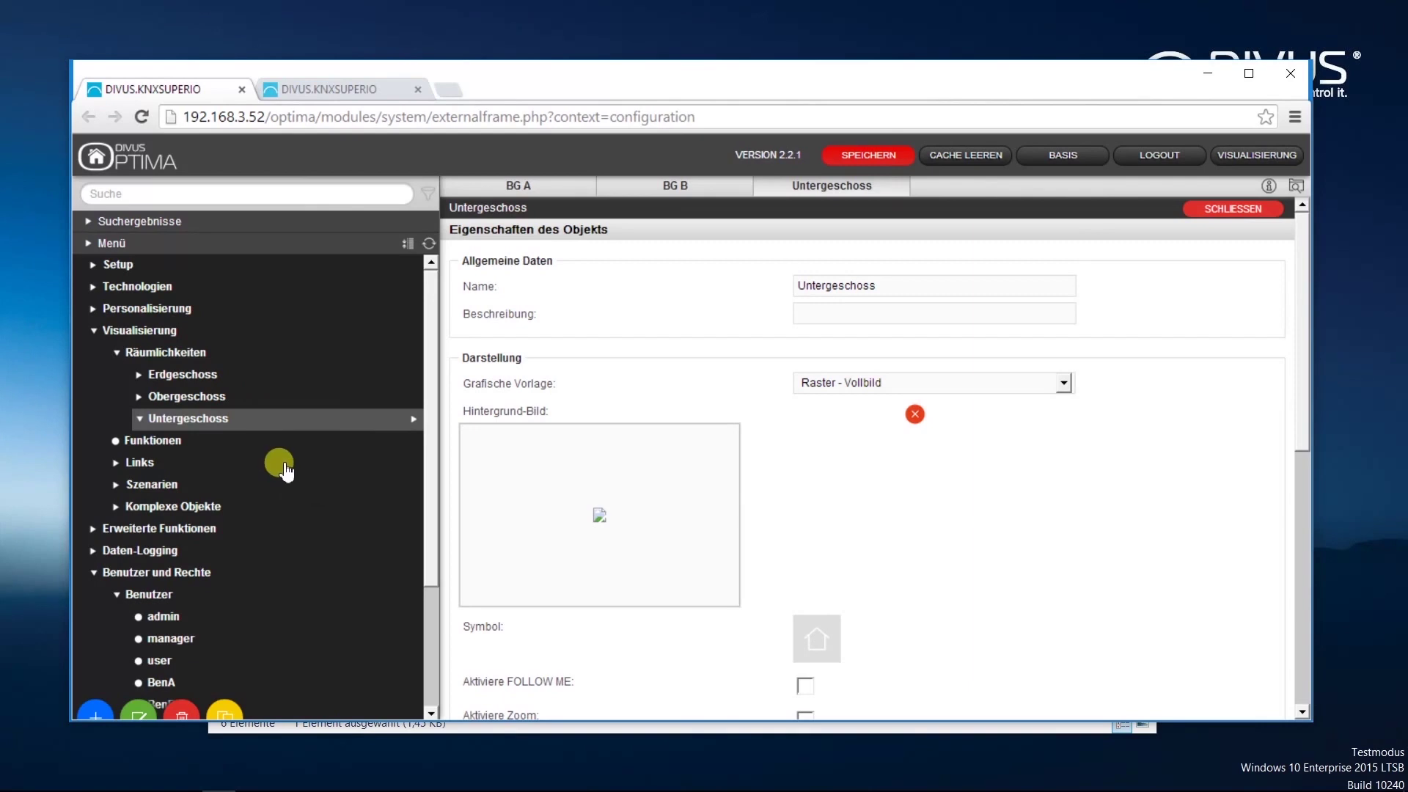
{"action": "left_click_drag", "start_coordinate": [430, 459], "coordinate": [440, 635]}
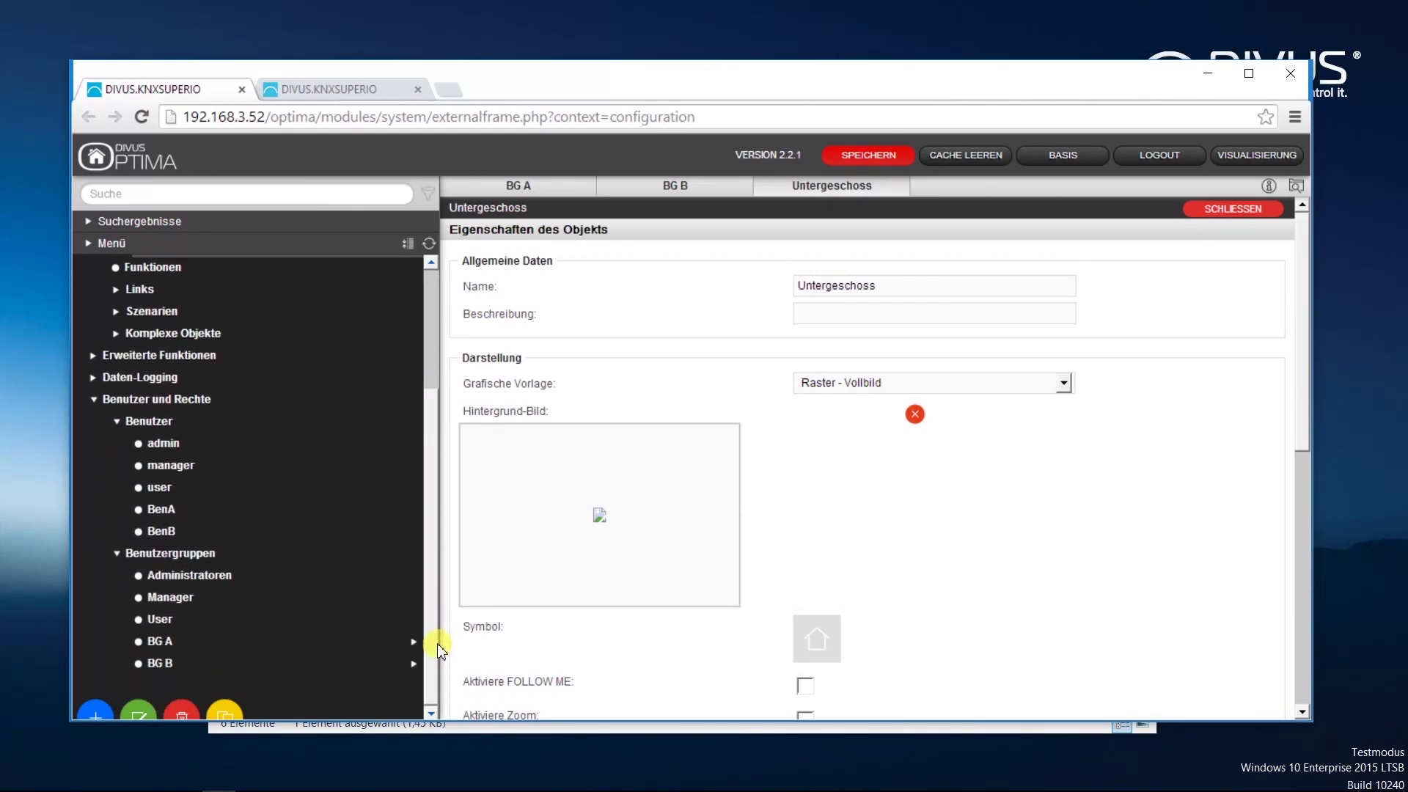
{"action": "left_click", "coordinate": [215, 642]}
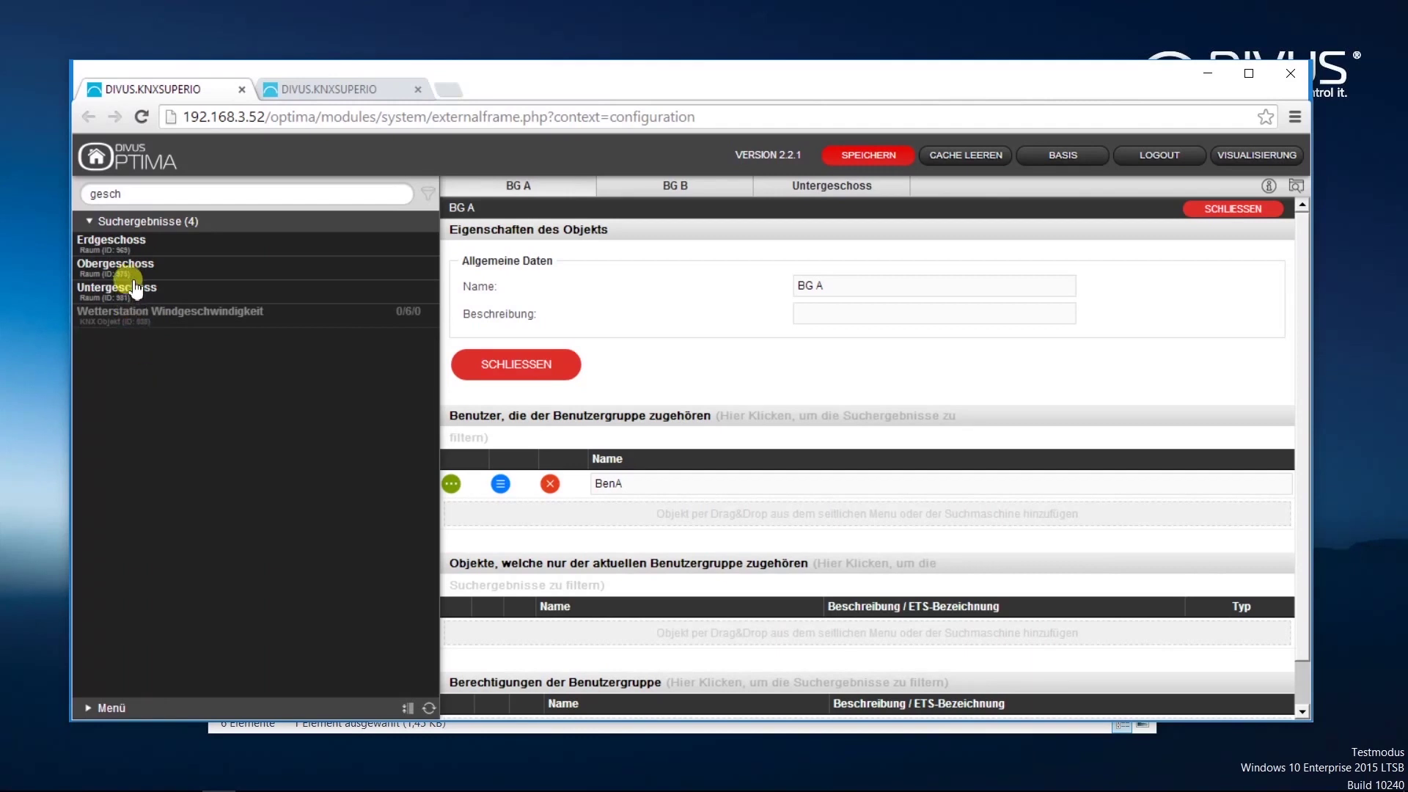
{"action": "left_click_drag", "start_coordinate": [135, 273], "coordinate": [535, 623]}
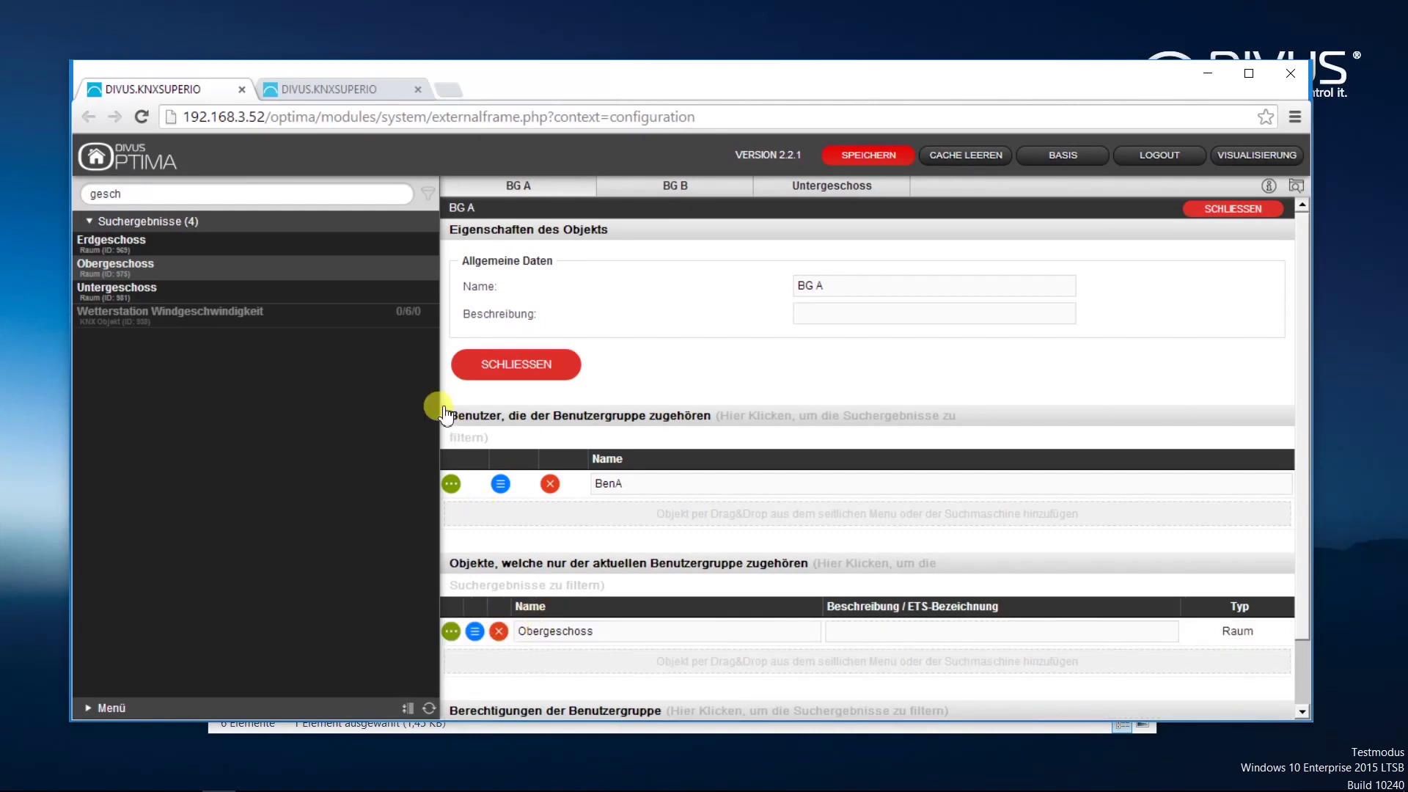
- Add the room Erdgeschoss to the objects belonging only to the user group BG B
{"action": "left_click", "coordinate": [700, 190]}
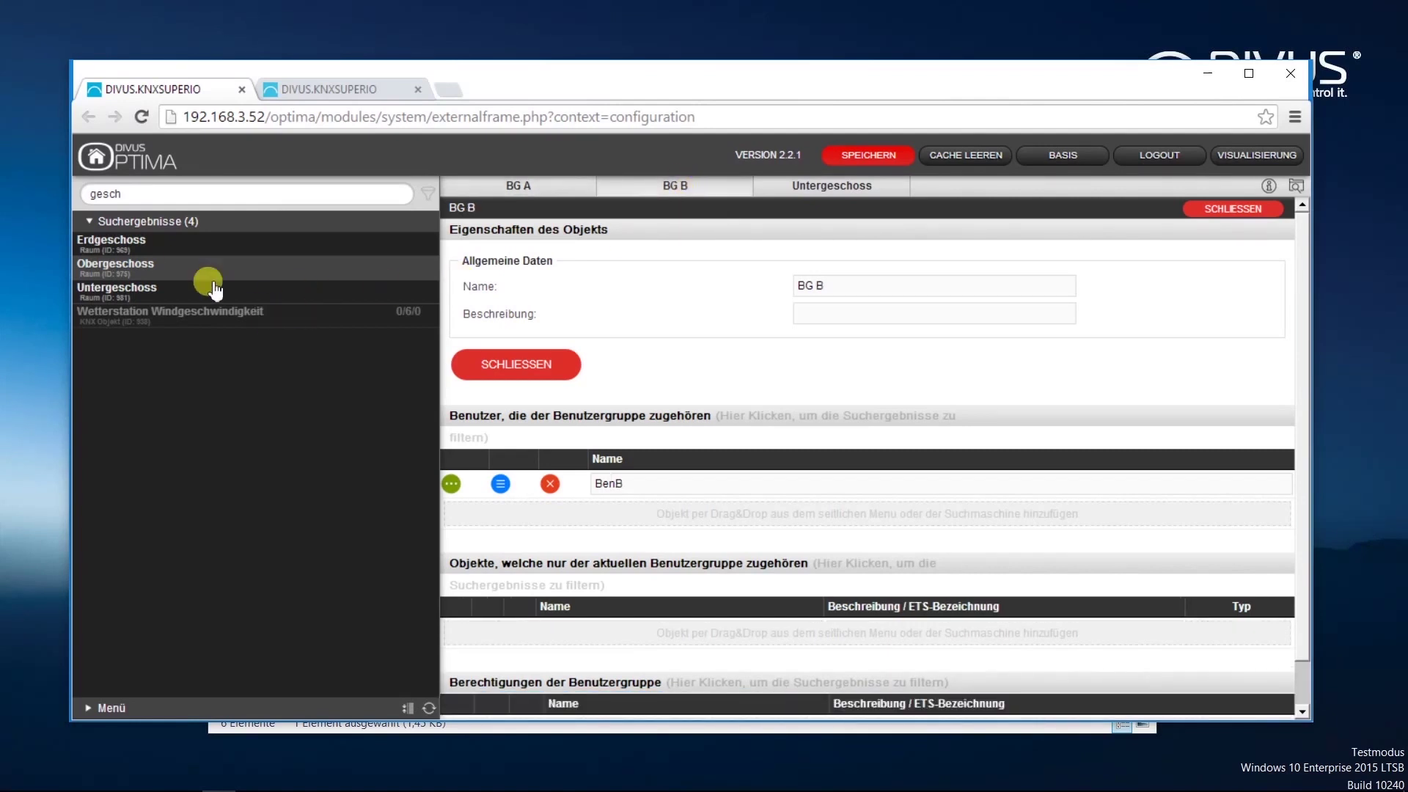
{"action": "left_click_drag", "start_coordinate": [125, 250], "coordinate": [579, 633]}
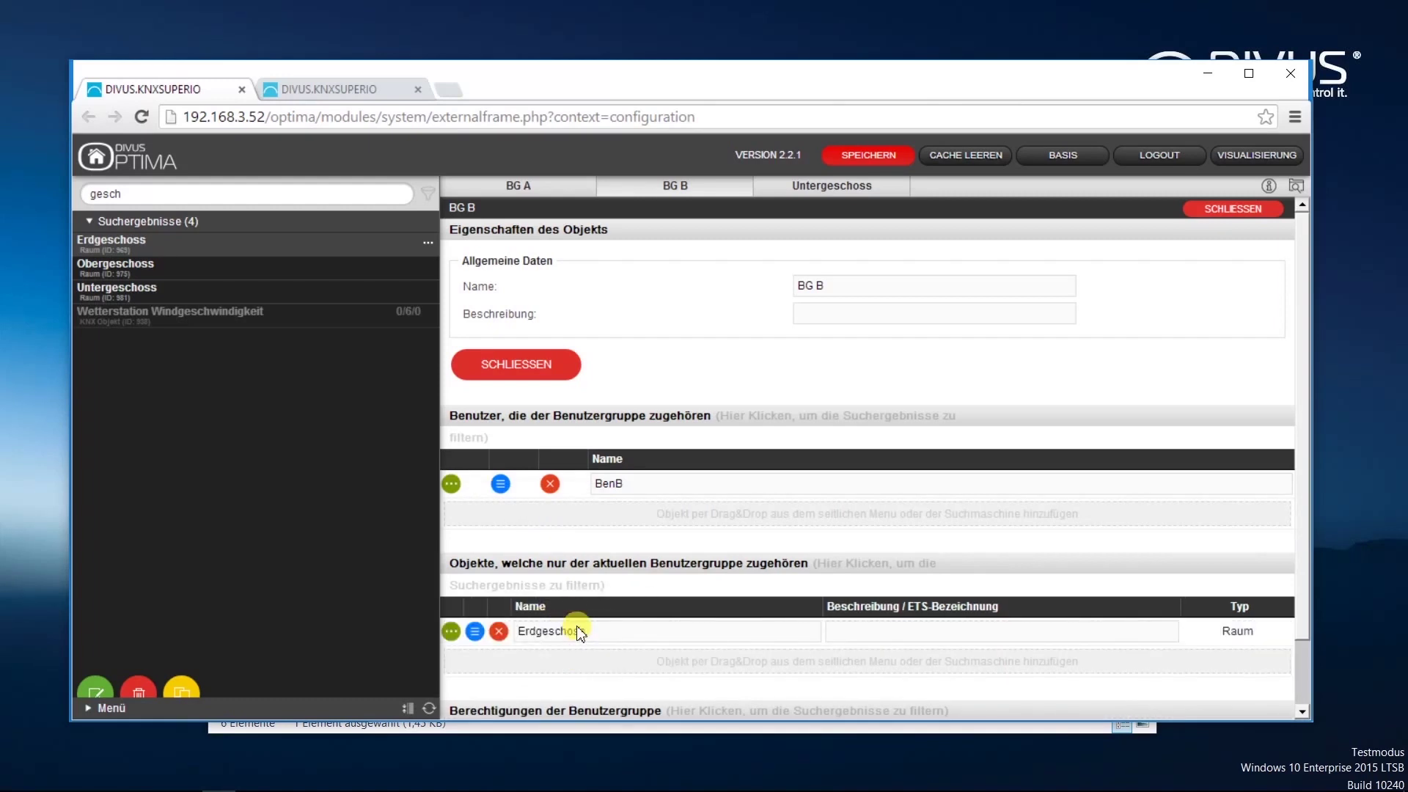
- Switch to the visualization's login page and log in as BenA with the account password
{"action": "key", "text": "ctrl+Tab"}
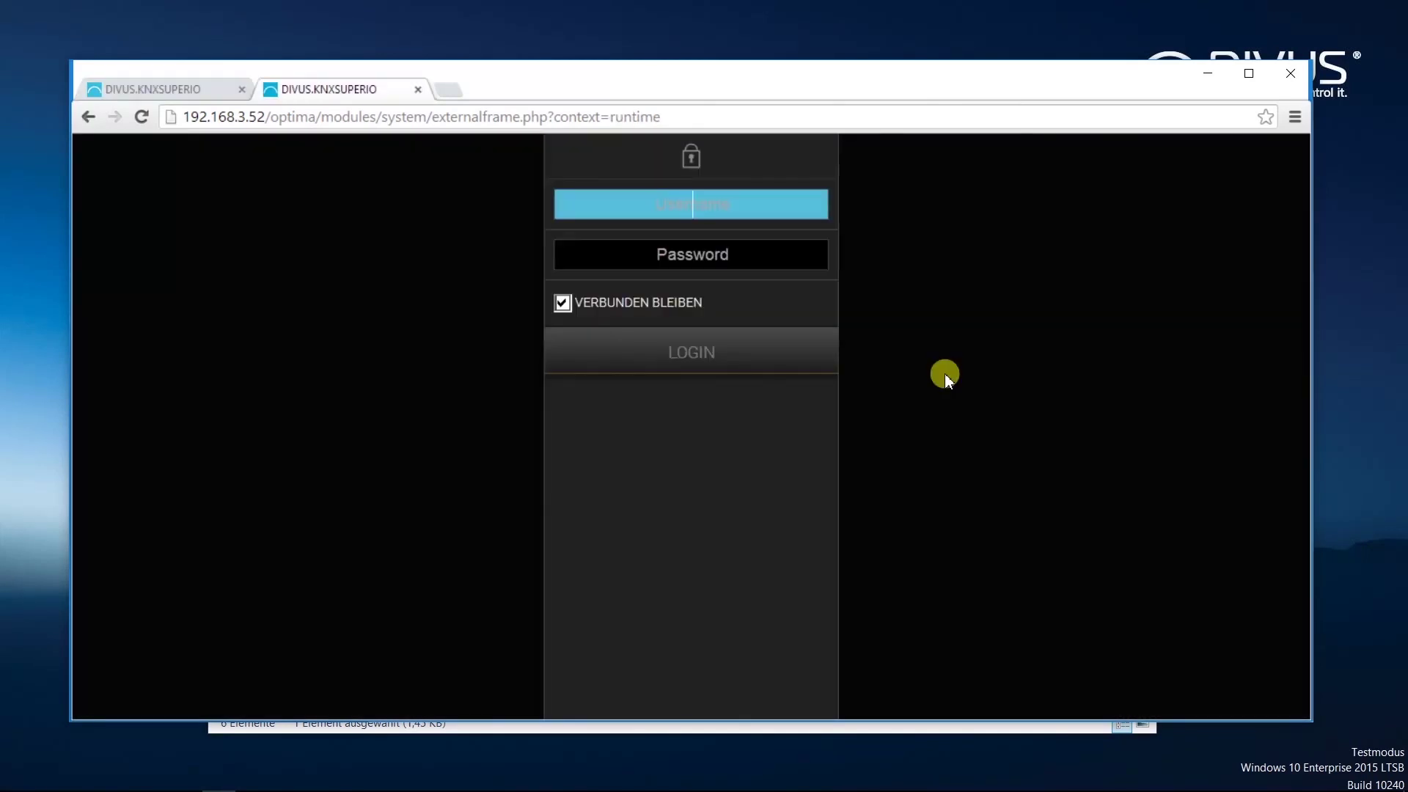
{"action": "type", "text": "BenA"}
{"action": "key", "text": "Tab"}
{"action": "type", "text": "•••"}
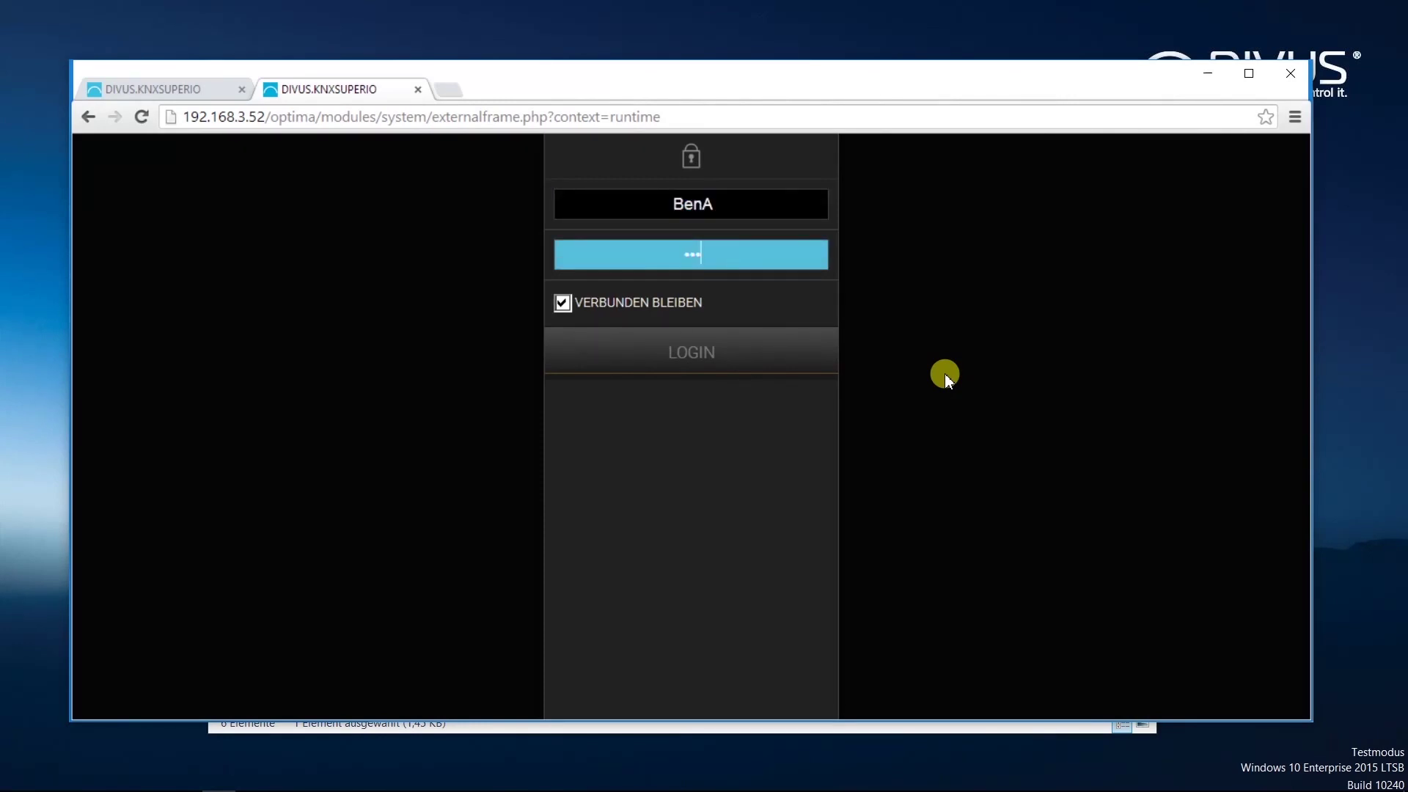
{"action": "key", "text": "Return"}
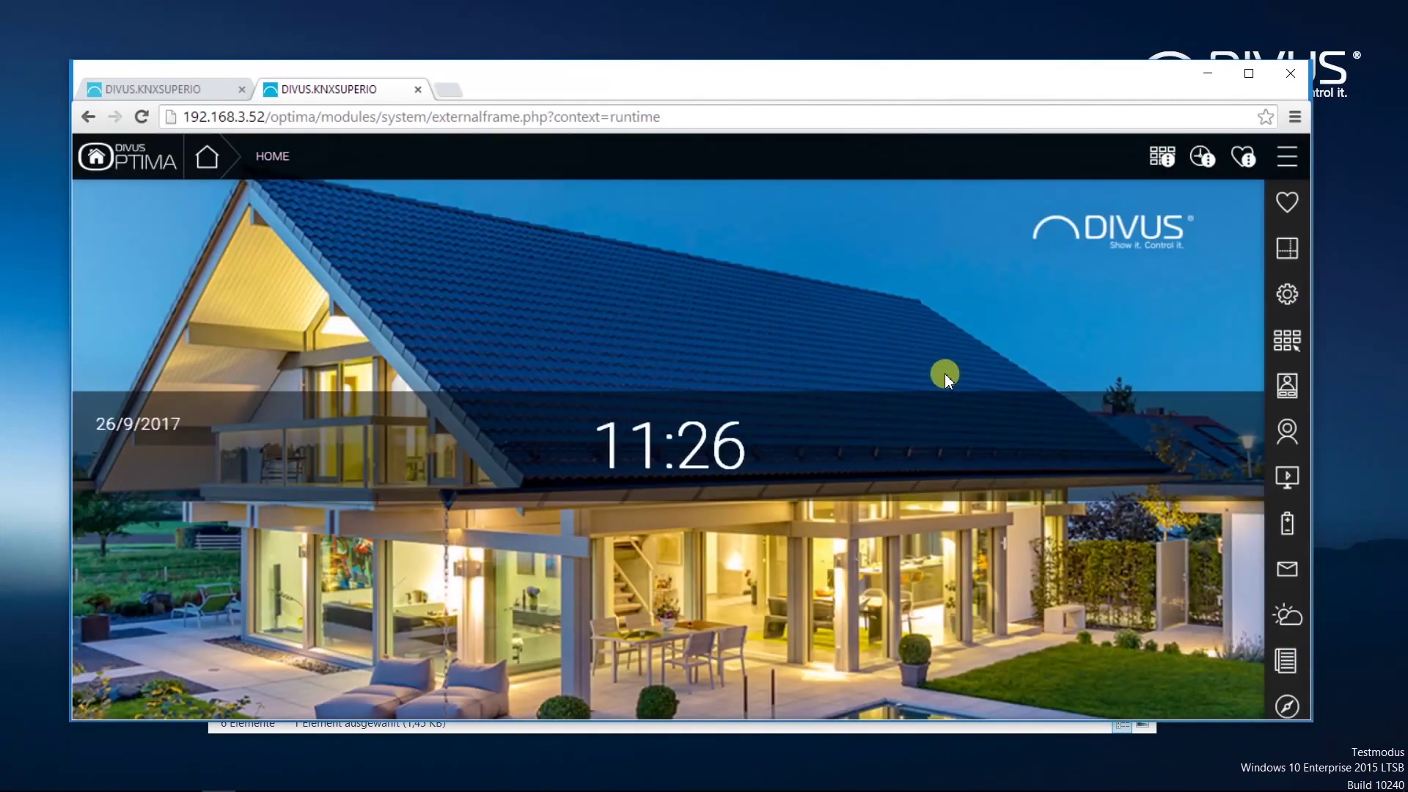
- Check which rooms BenA can access under Räumlichkeiten by opening Obergeschoss and Untergeschoss
{"action": "left_click", "coordinate": [1287, 157]}
{"action": "left_click", "coordinate": [1217, 256]}
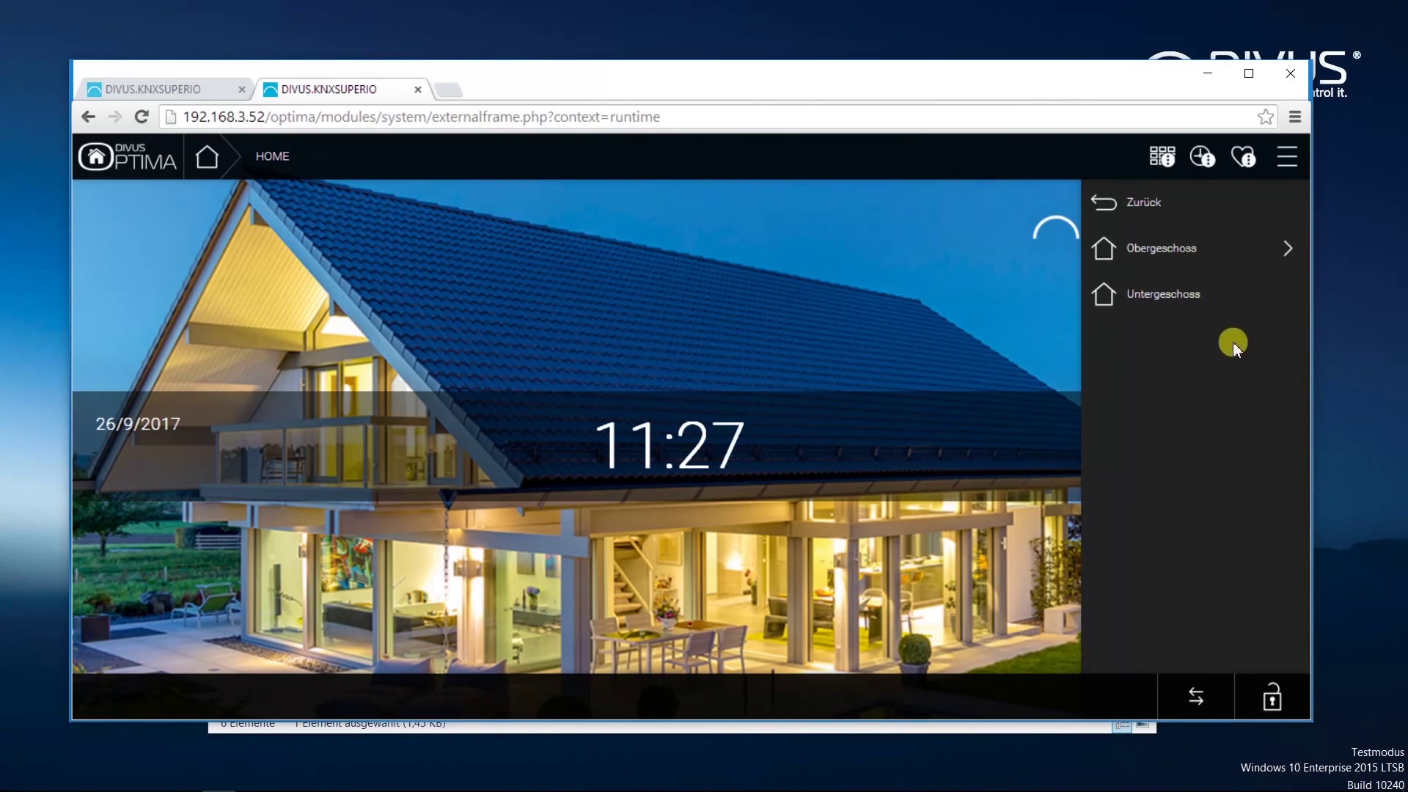
{"action": "left_click", "coordinate": [1231, 249]}
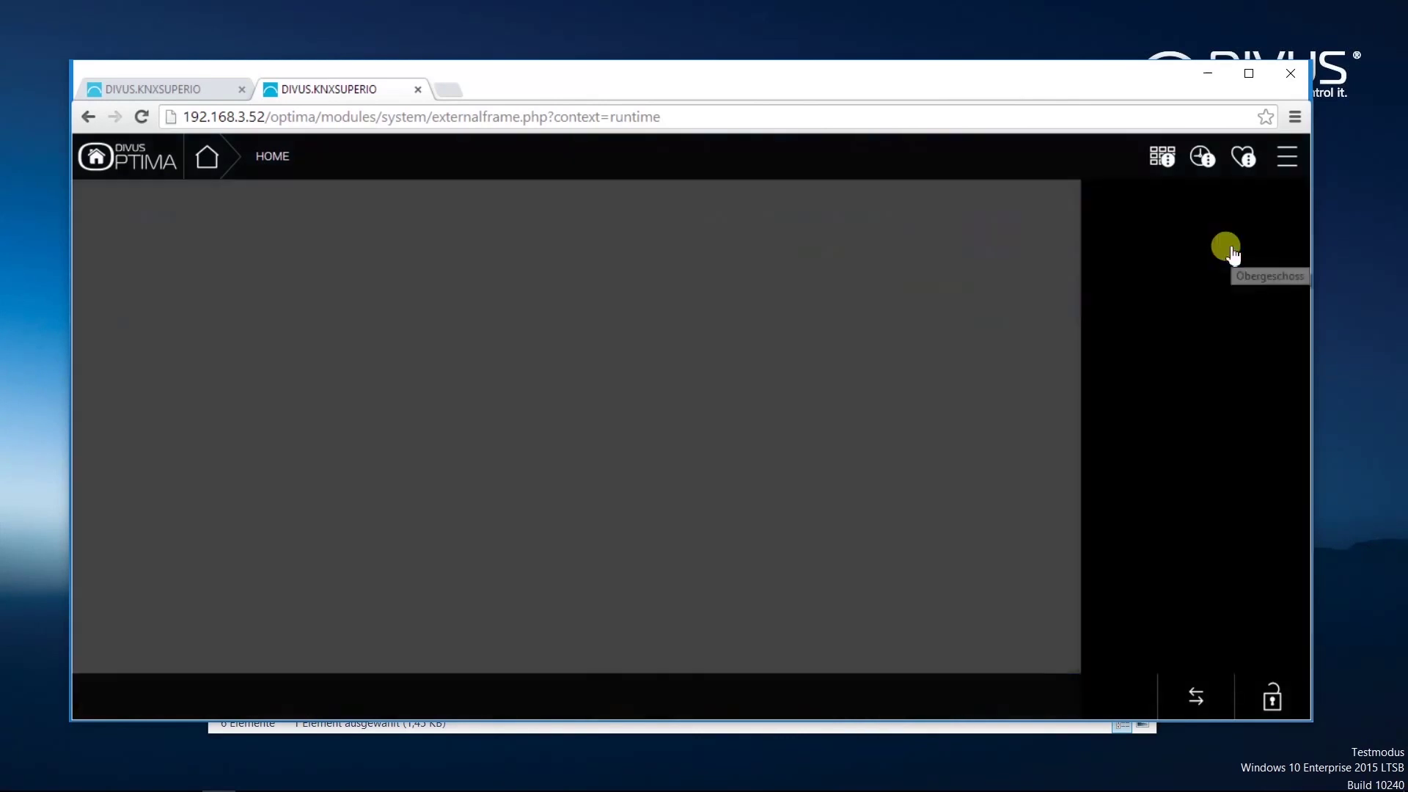
{"action": "left_click", "coordinate": [1195, 207]}
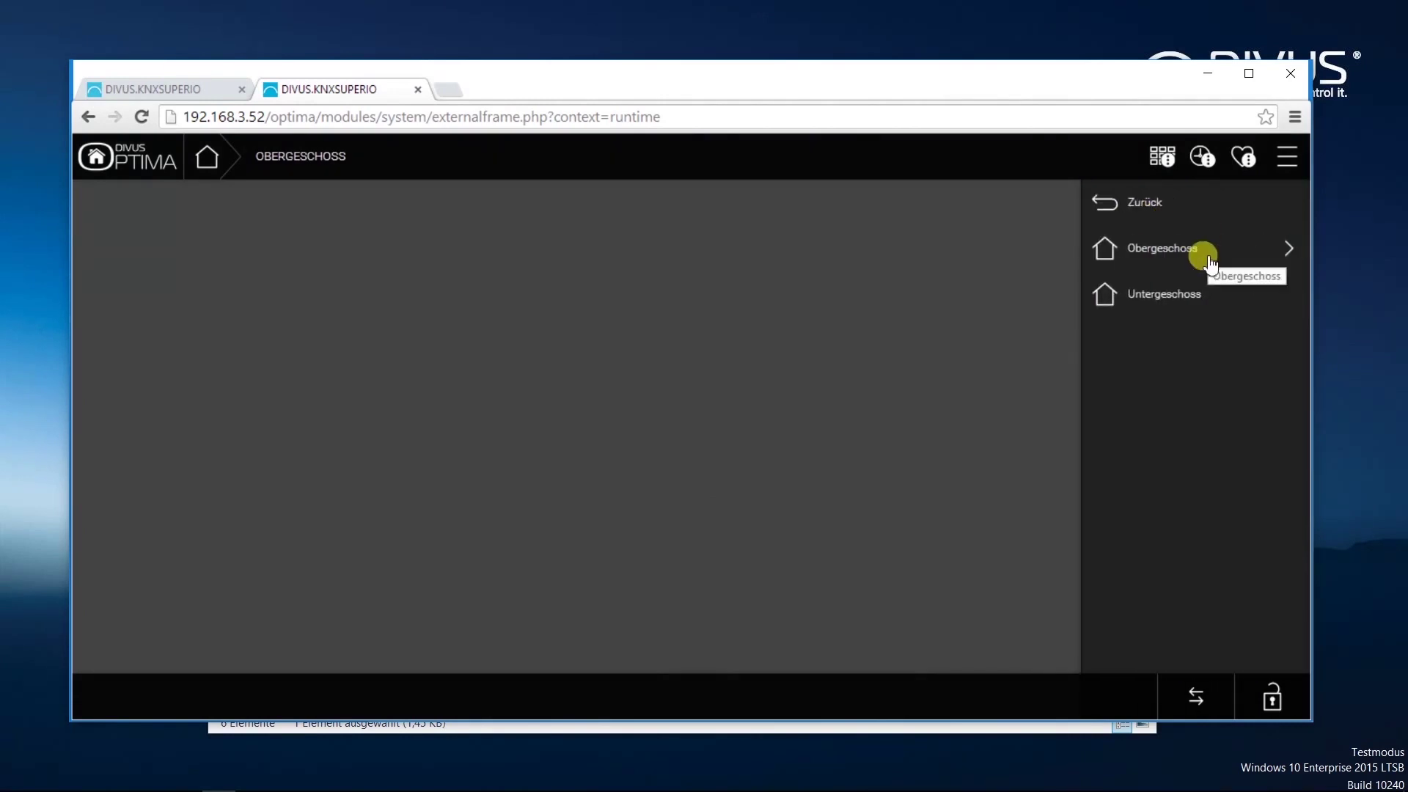
{"action": "left_click", "coordinate": [1211, 293]}
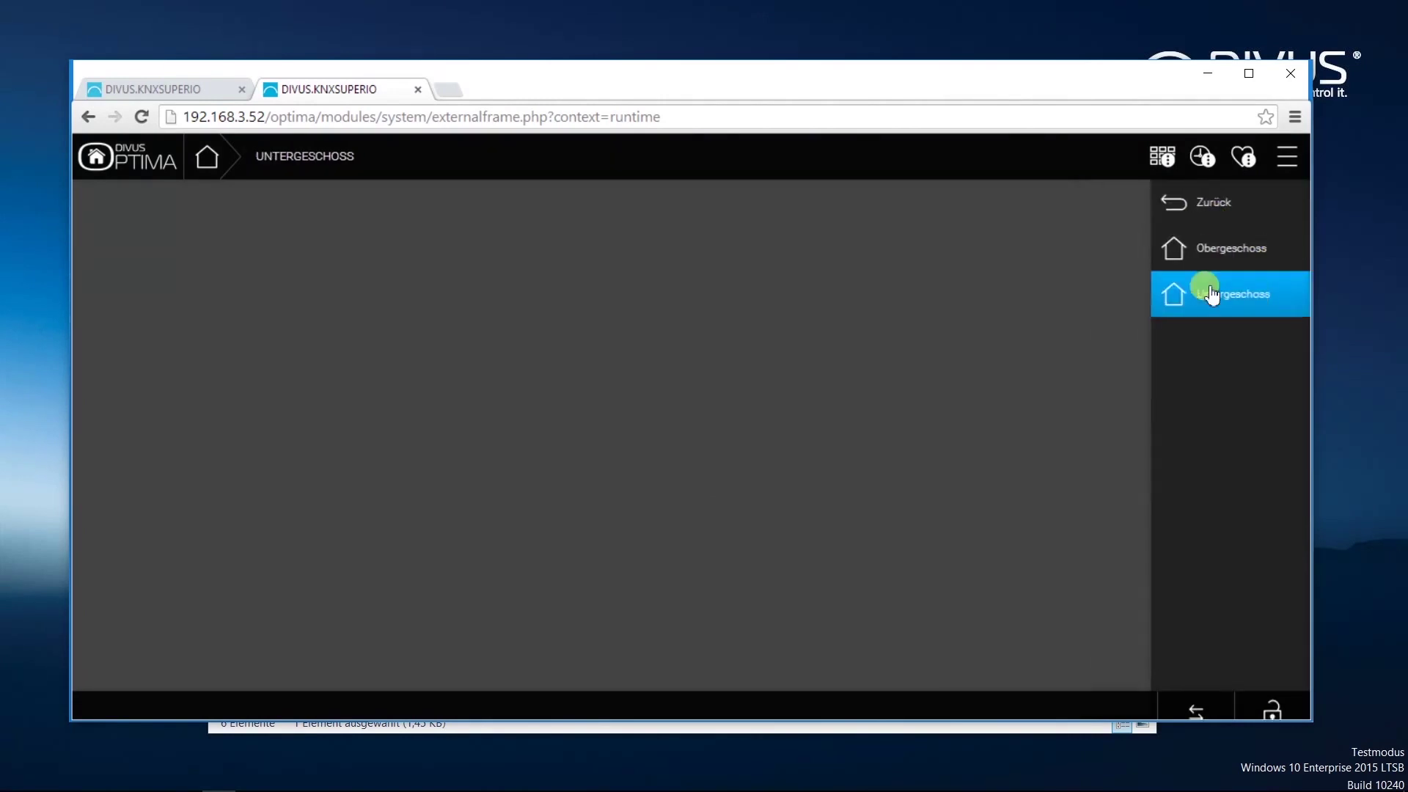
{"action": "left_click", "coordinate": [1286, 208]}
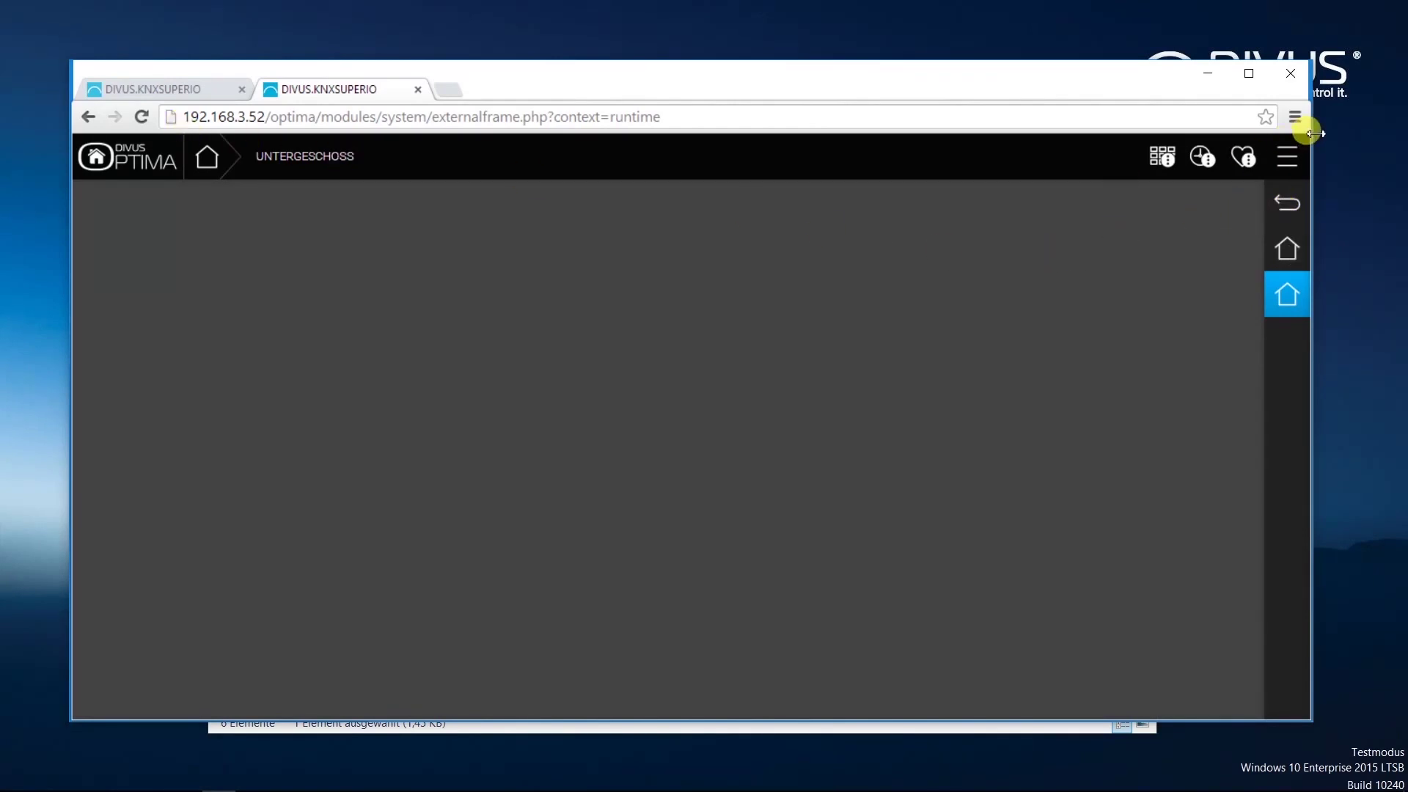
{"action": "left_click", "coordinate": [1286, 156]}
{"action": "left_click", "coordinate": [1268, 702]}
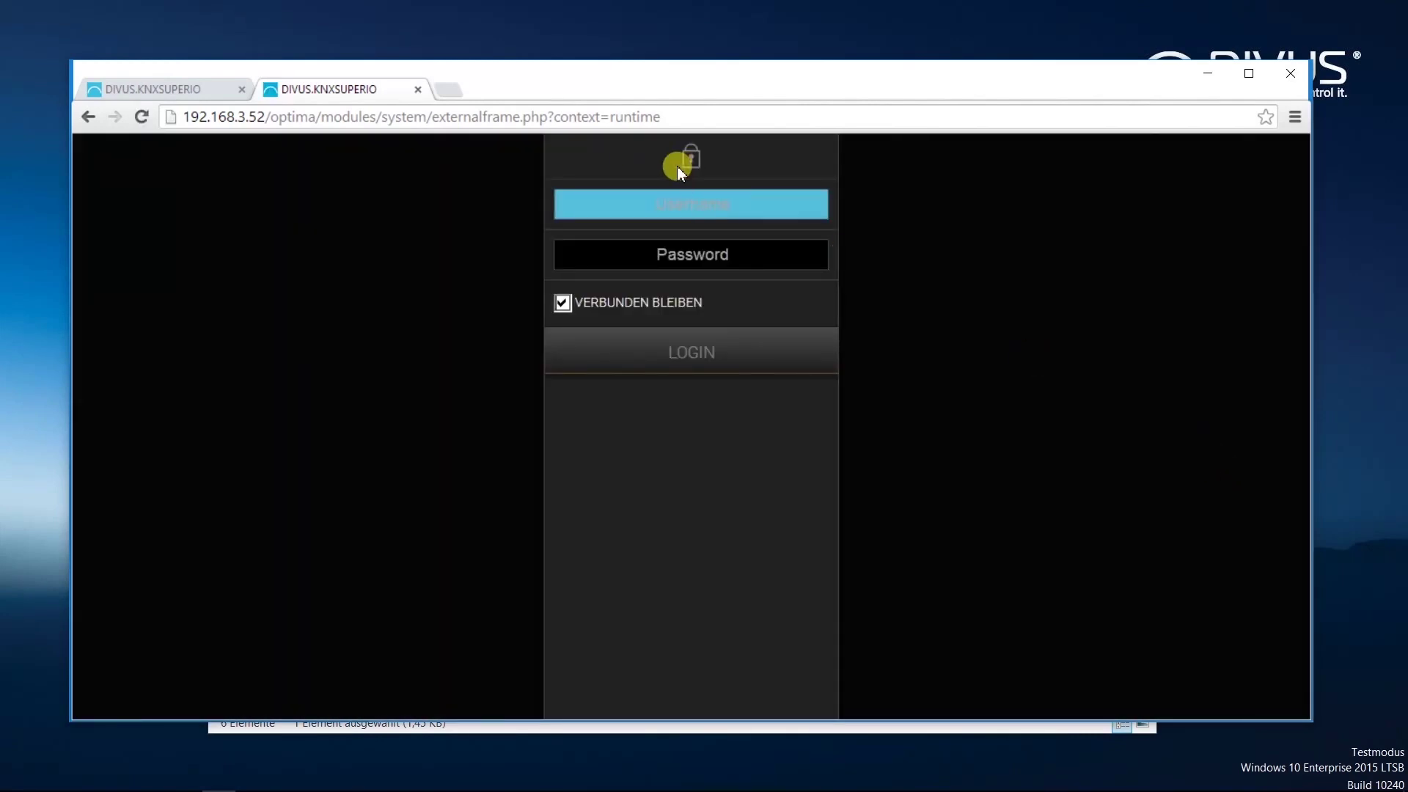
{"action": "type", "text": "Ben"}
{"action": "key", "text": "Tab"}
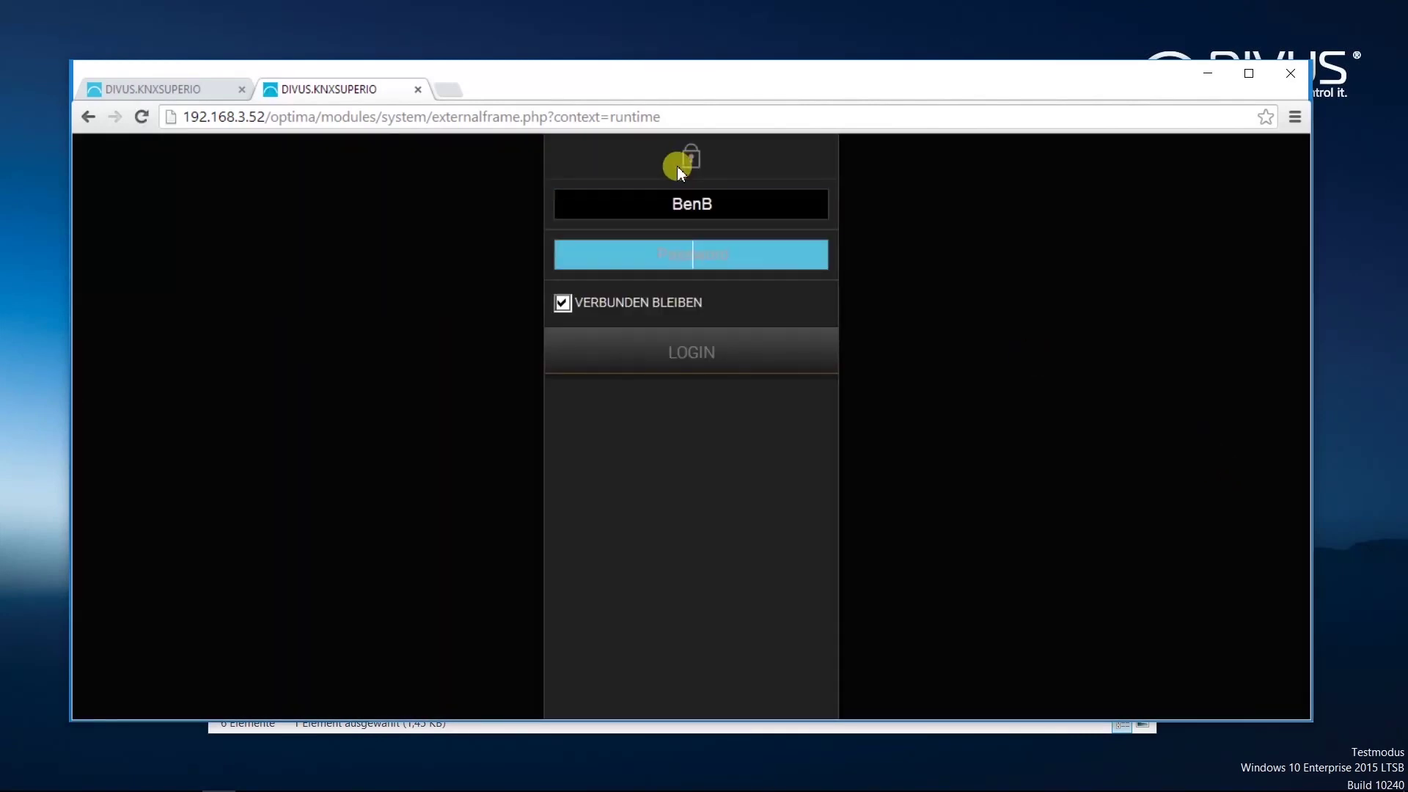
{"action": "type", "text": "•••"}
{"action": "key", "text": "Return"}
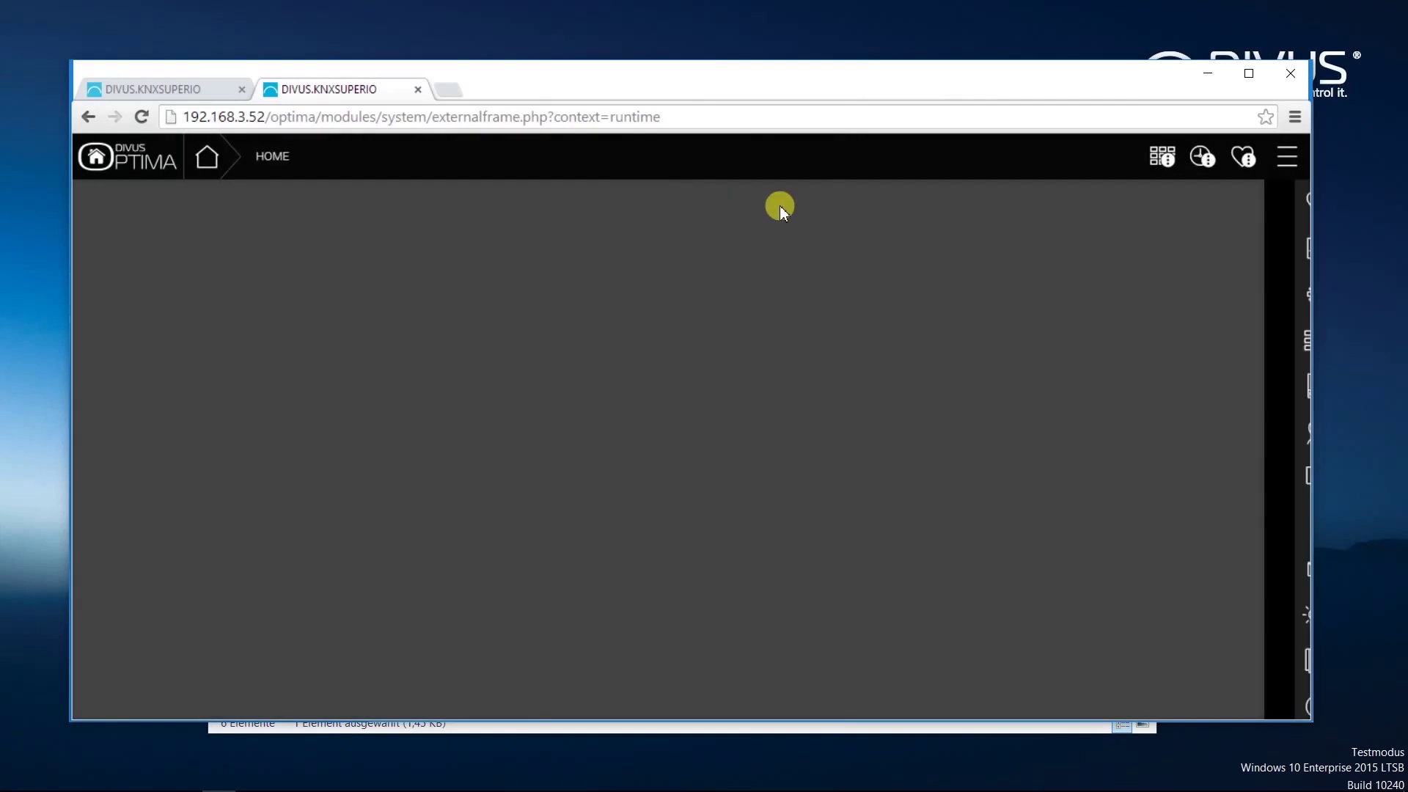
{"action": "left_click", "coordinate": [1287, 156]}
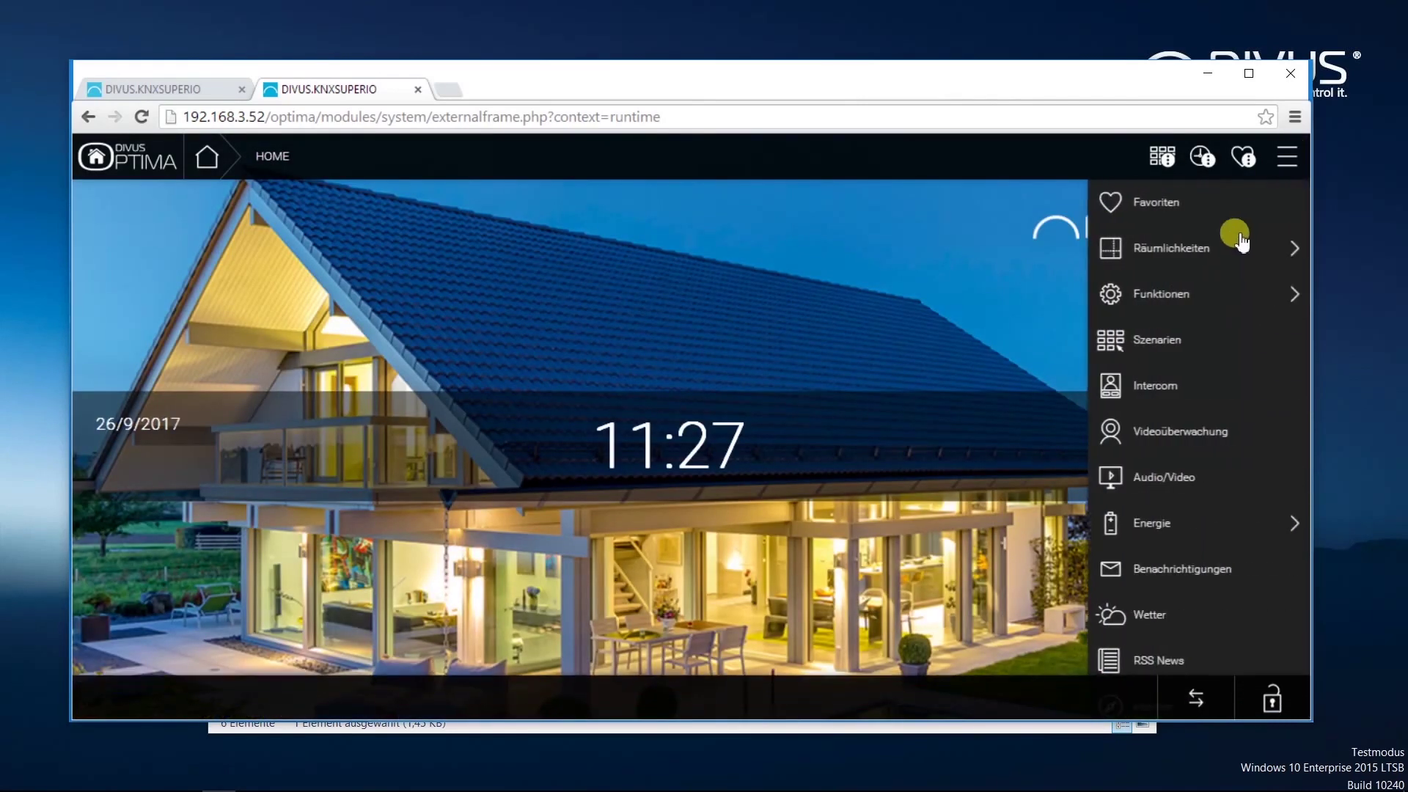
{"action": "left_click", "coordinate": [1238, 246]}
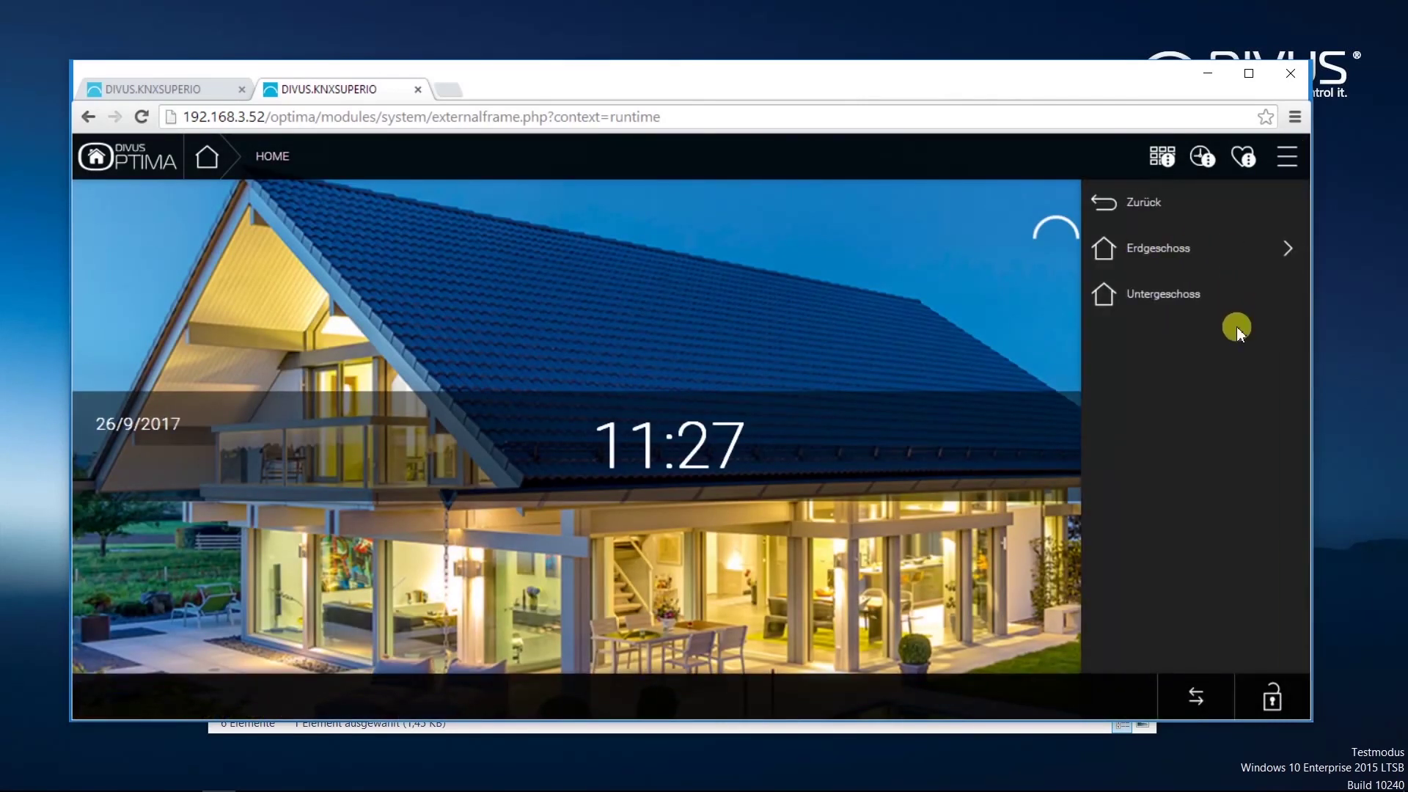
{"action": "left_click", "coordinate": [1215, 251]}
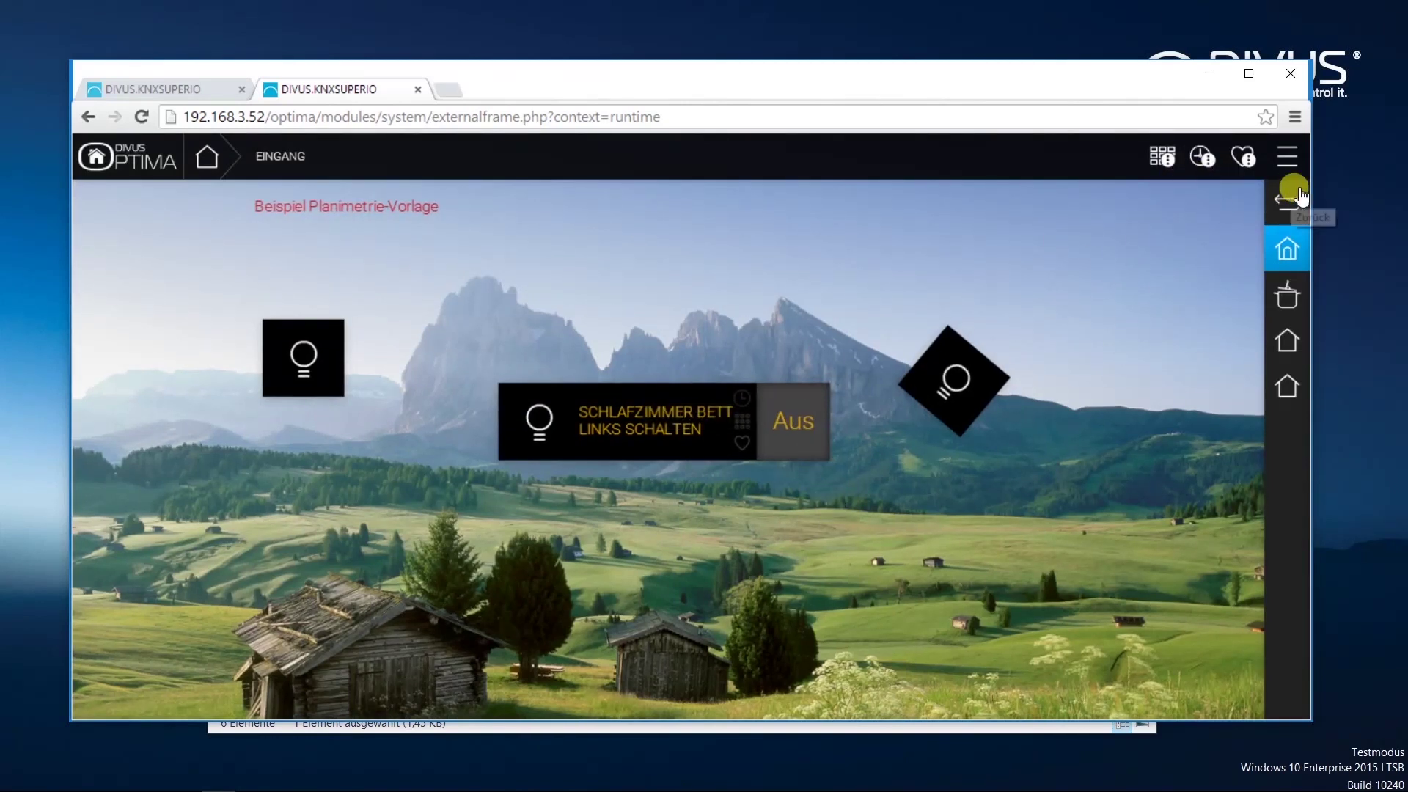
{"action": "left_click", "coordinate": [1248, 154]}
{"action": "left_click", "coordinate": [954, 380]}
{"action": "left_click", "coordinate": [207, 158]}
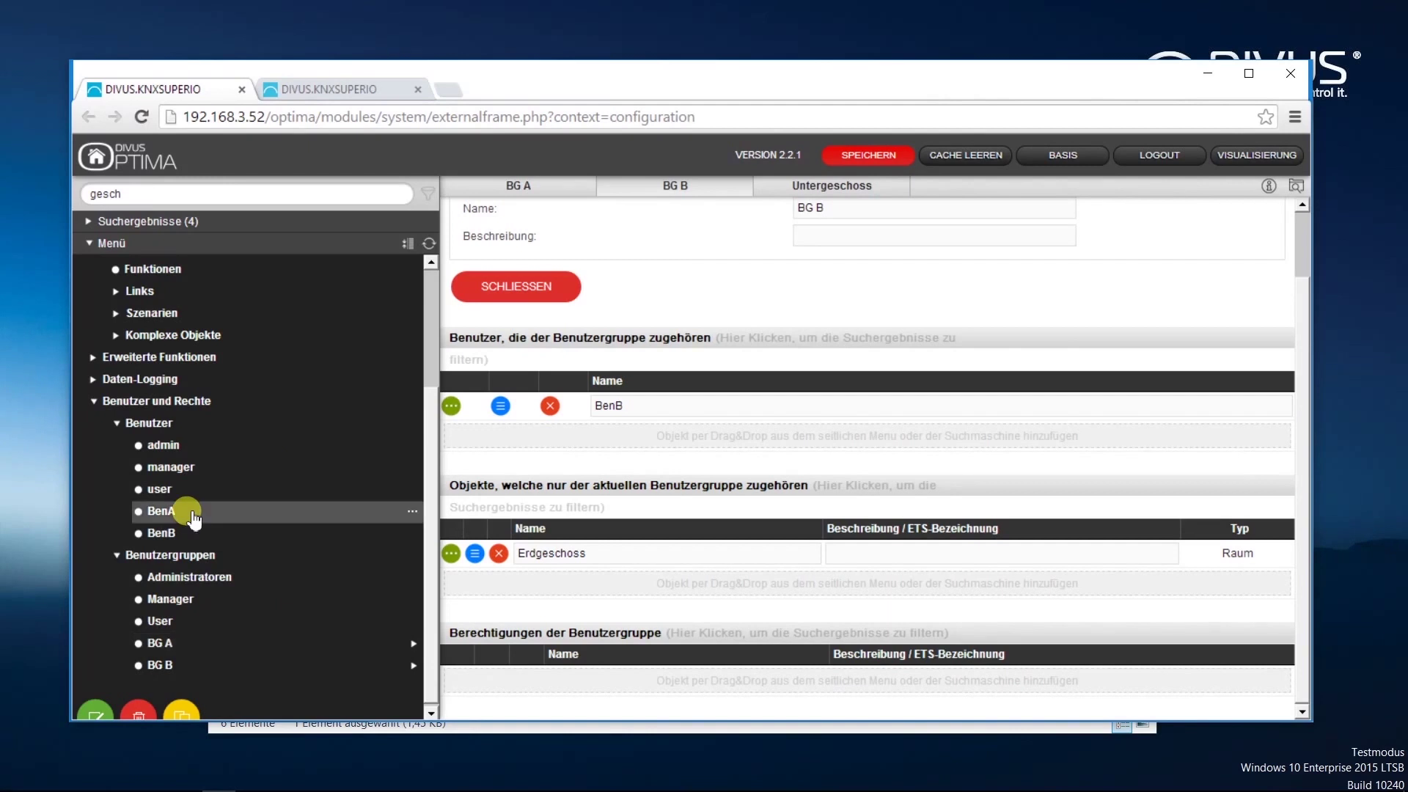
- Open the properties of the user BenA in the configuration and place the cursor in the Beschreibung field
{"action": "left_click", "coordinate": [411, 513]}
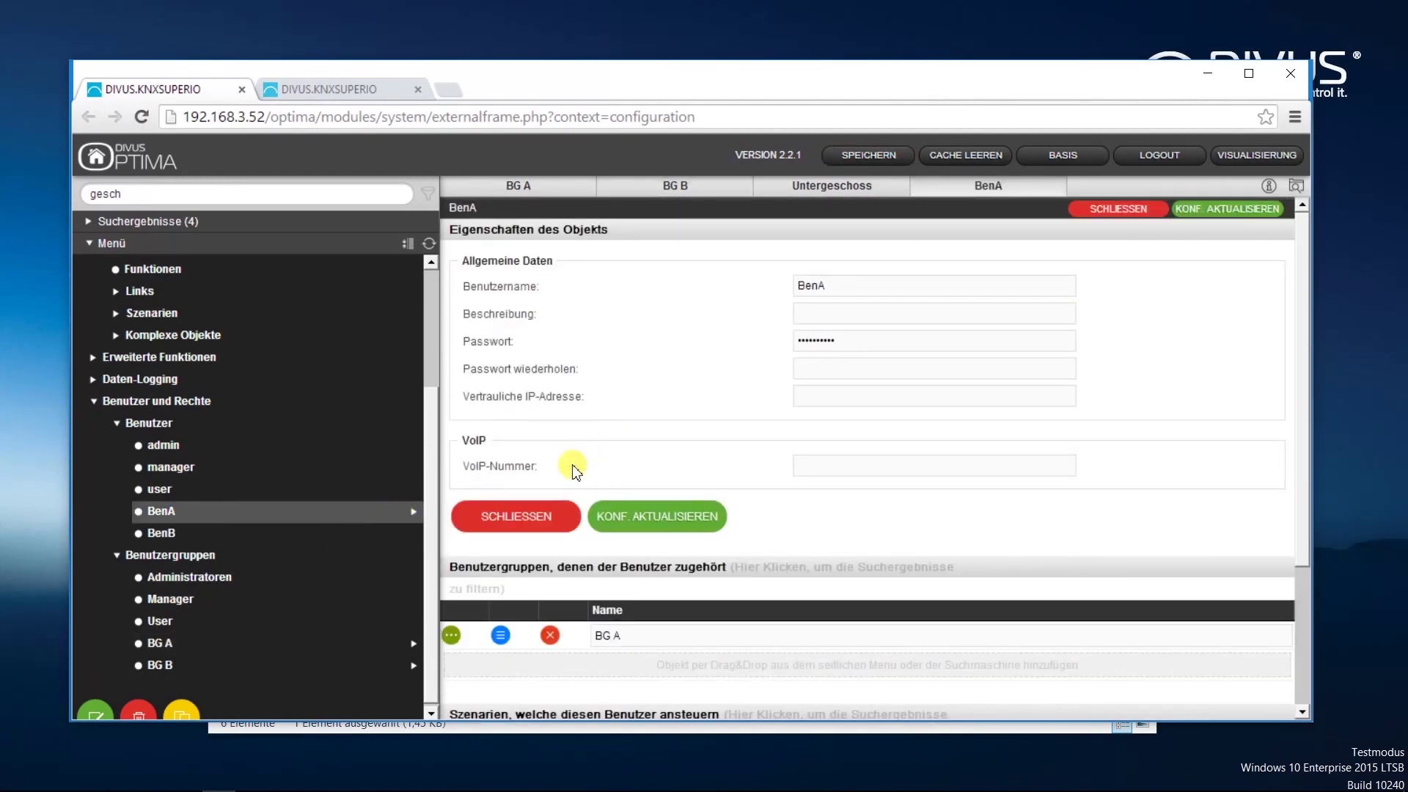
{"action": "left_click", "coordinate": [858, 312]}
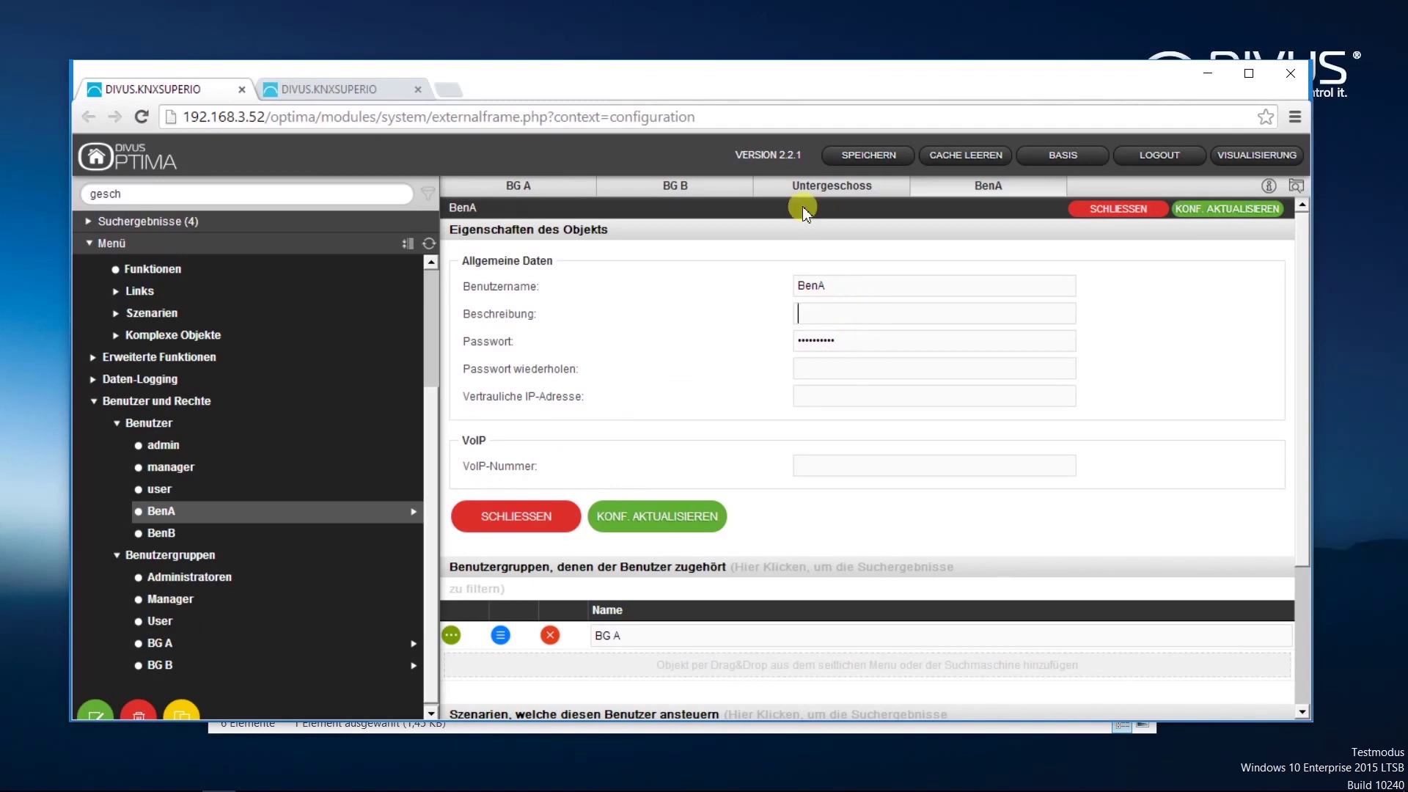